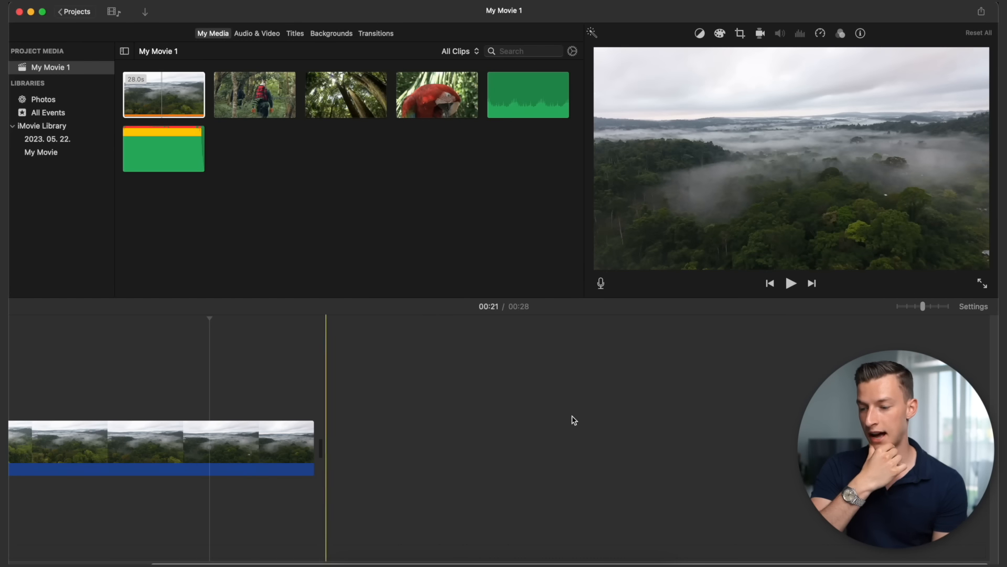
# Step: Enlarge the clip thumbnails in the timeline by raising the project's Clip Size setting
pyautogui.hscroll(-5, 679, 381)
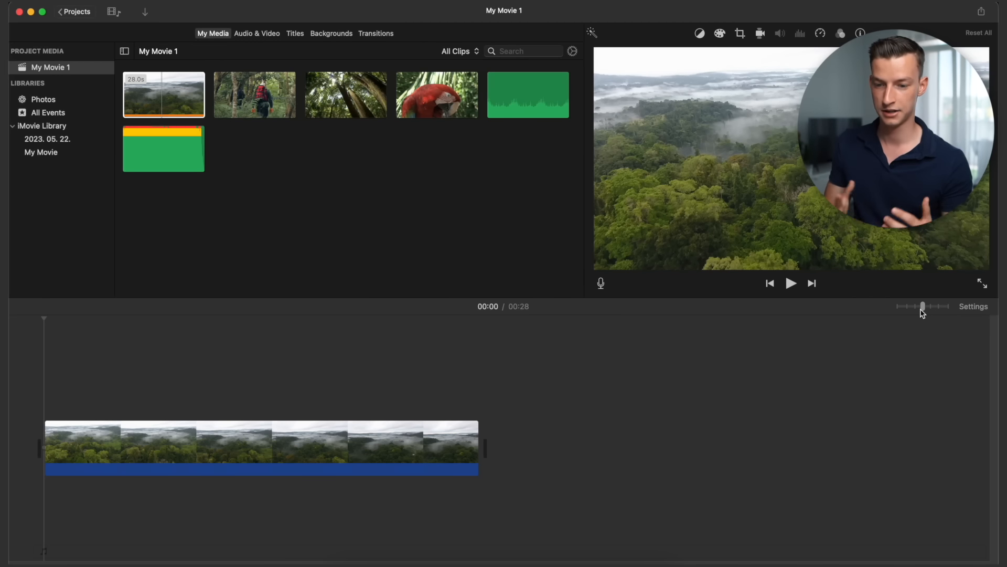
pyautogui.click(977, 308)
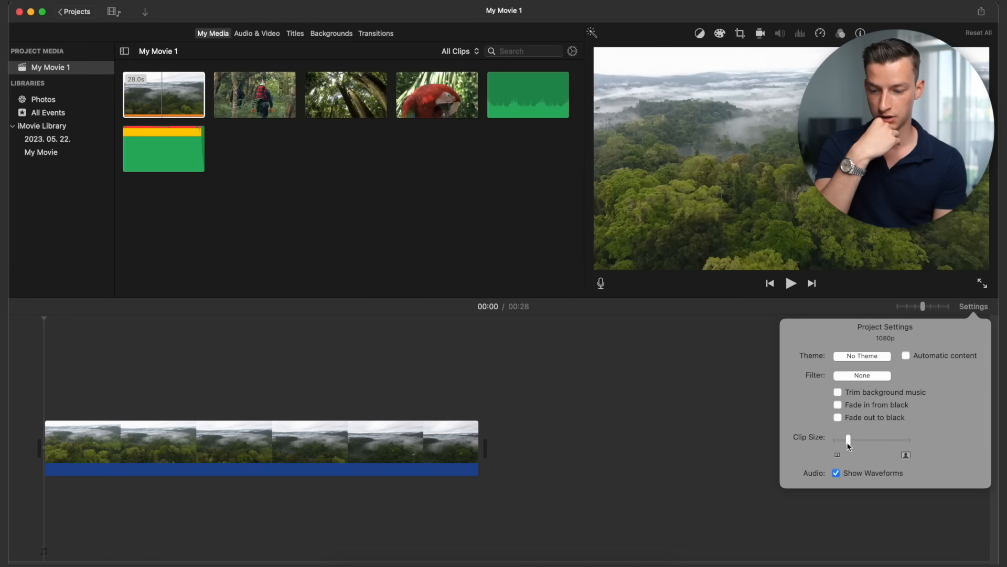
pyautogui.moveTo(849, 442)
pyautogui.mouseDown()
pyautogui.moveTo(840, 439)
pyautogui.moveTo(876, 442)
pyautogui.moveTo(853, 443)
pyautogui.moveTo(868, 446)
pyautogui.mouseUp()
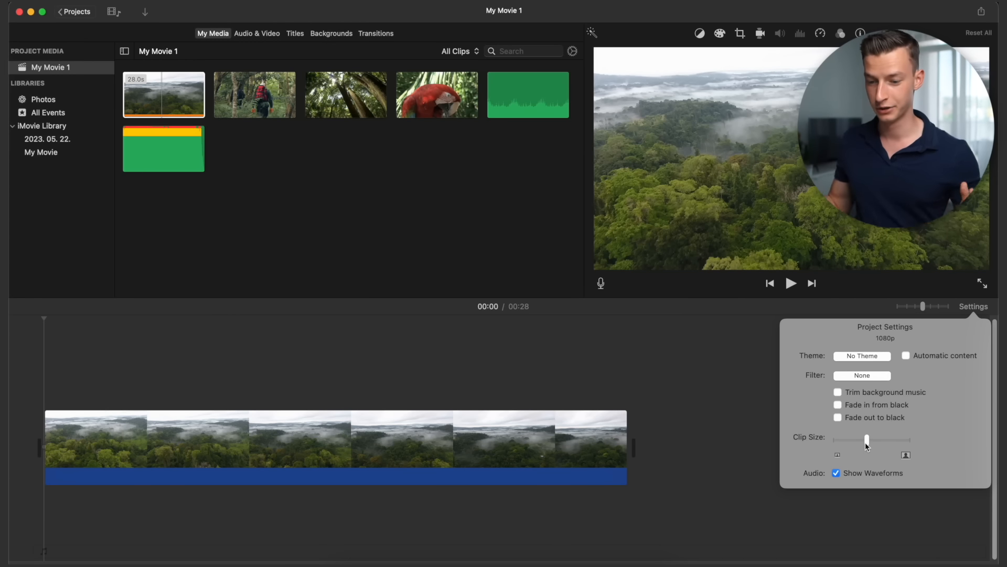
pyautogui.moveTo(869, 446)
pyautogui.mouseDown()
pyautogui.moveTo(855, 443)
pyautogui.moveTo(870, 447)
pyautogui.mouseUp()
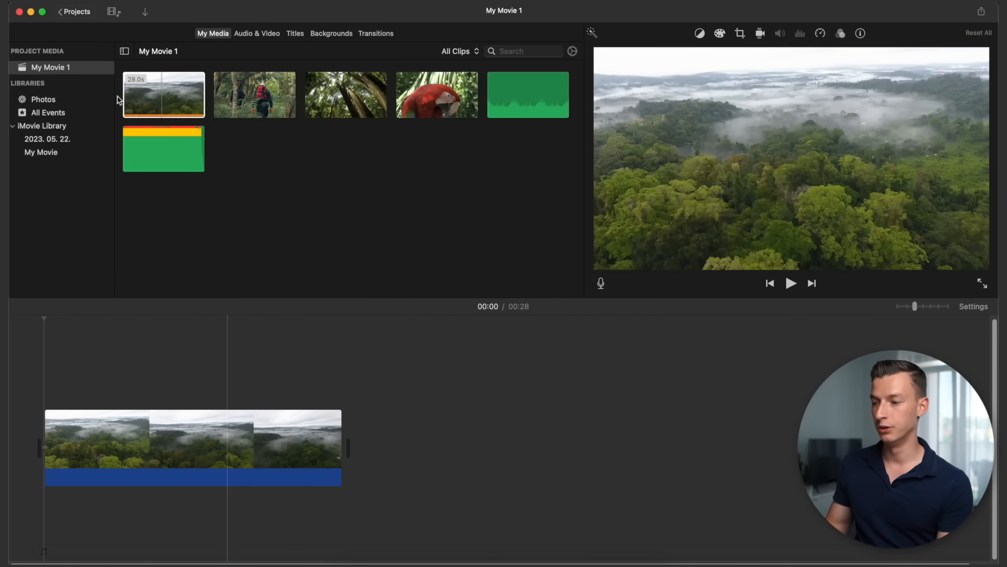
# Step: Append a second copy of the aerial forest clip to the timeline and delete that copy
pyautogui.click(155, 102)
pyautogui.moveTo(154, 102); pyautogui.dragTo(360, 434)
pyautogui.click(391, 442)
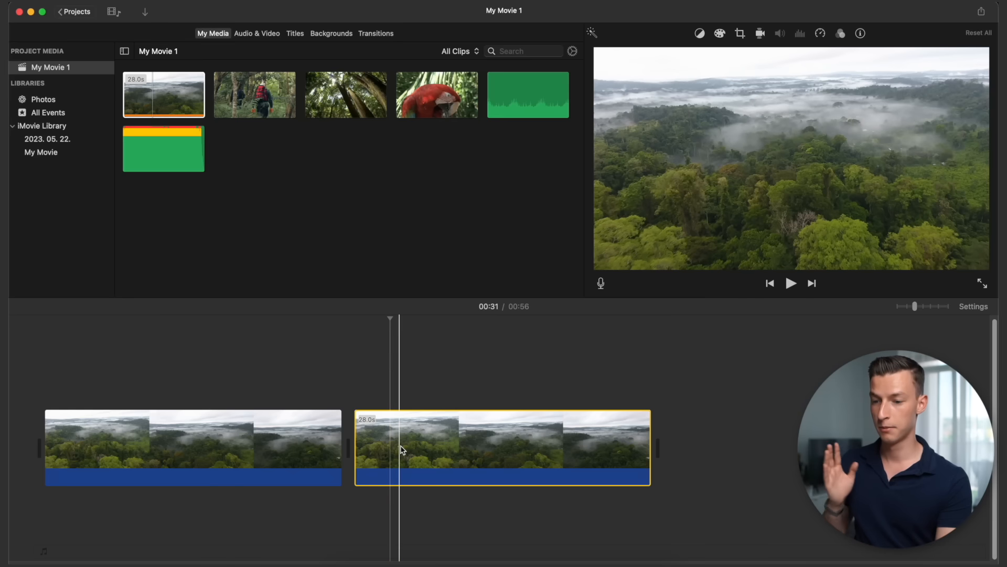
pyautogui.press('Delete')
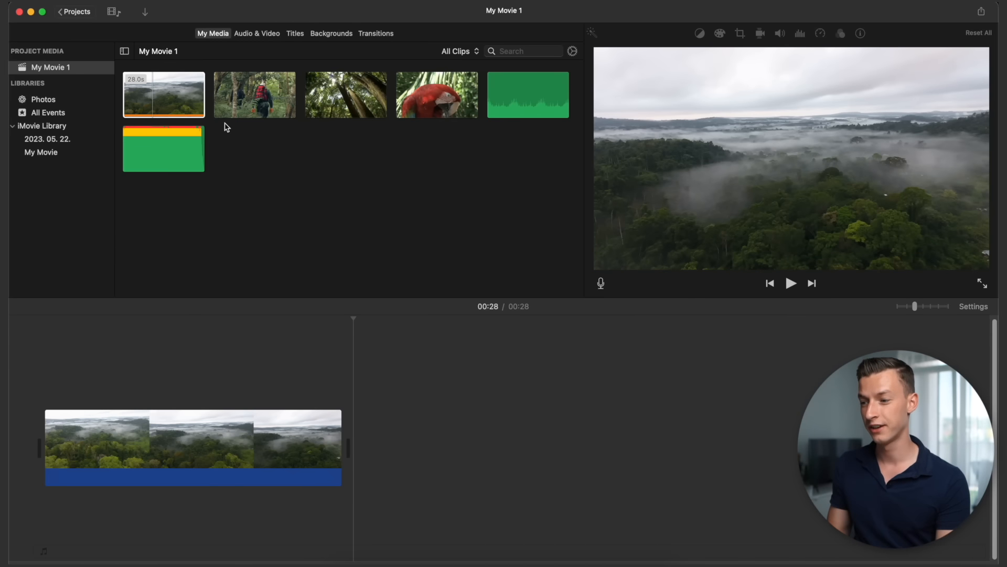
# Step: Mark in and out points on the hiker clip and append its range, then a range of the sunlit trees clip, to the timeline
pyautogui.click(247, 103)
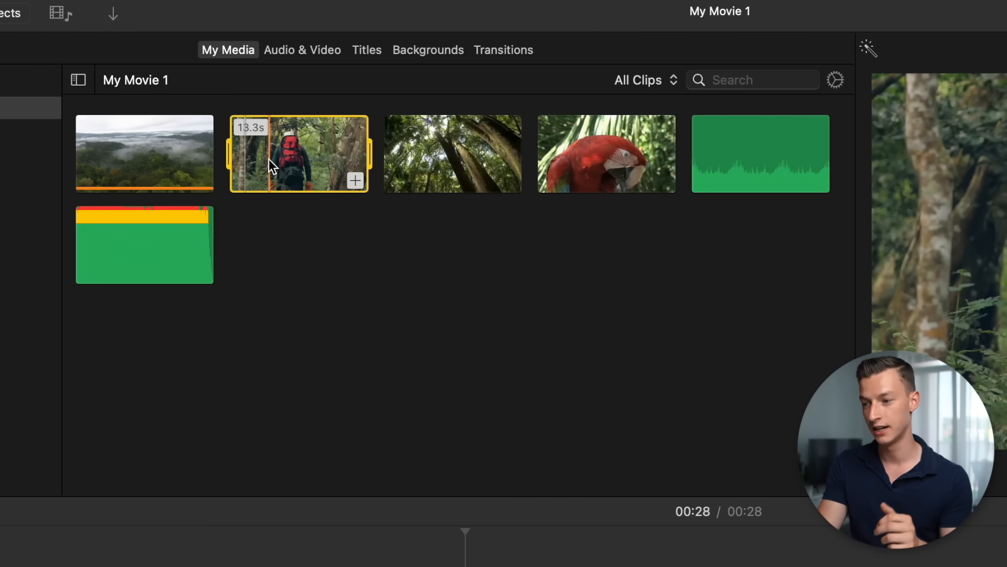
pyautogui.press('i')
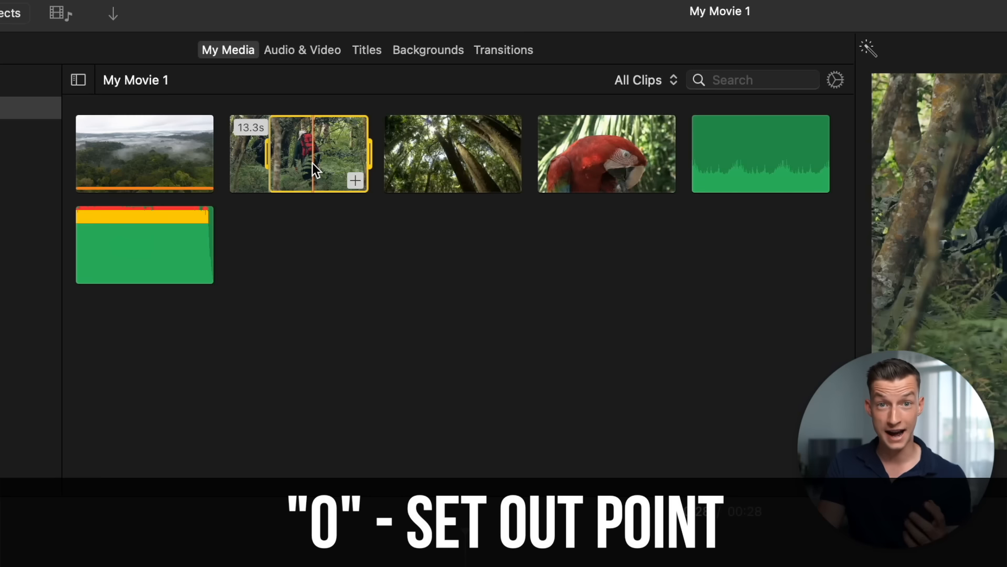
pyautogui.press('o')
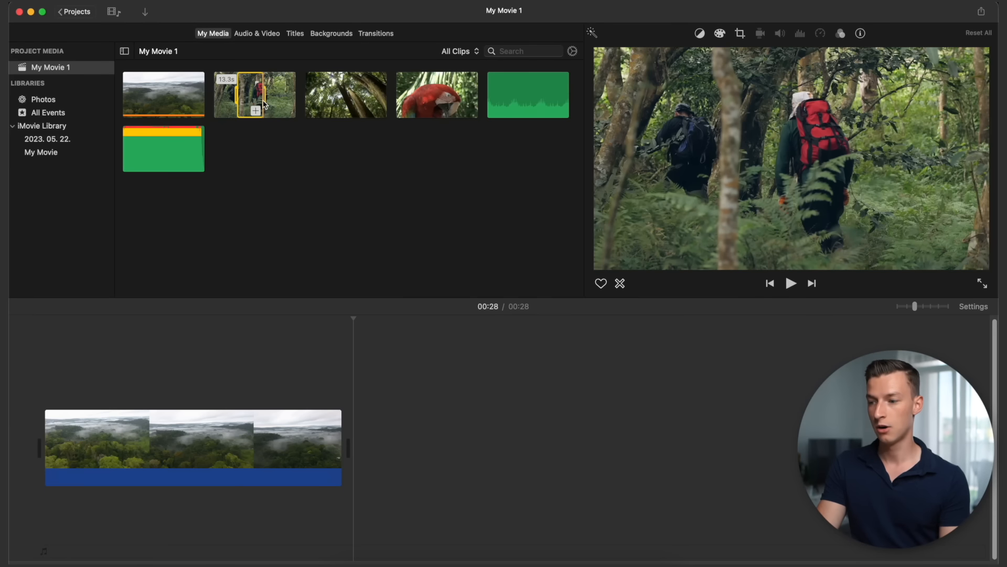
pyautogui.moveTo(331, 297); pyautogui.dragTo(364, 446)
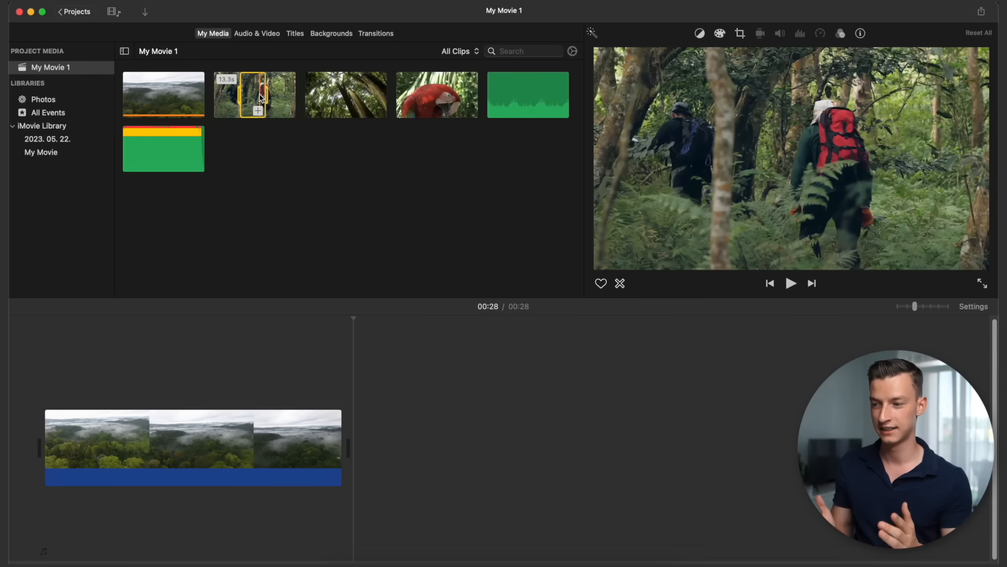
pyautogui.press('e')
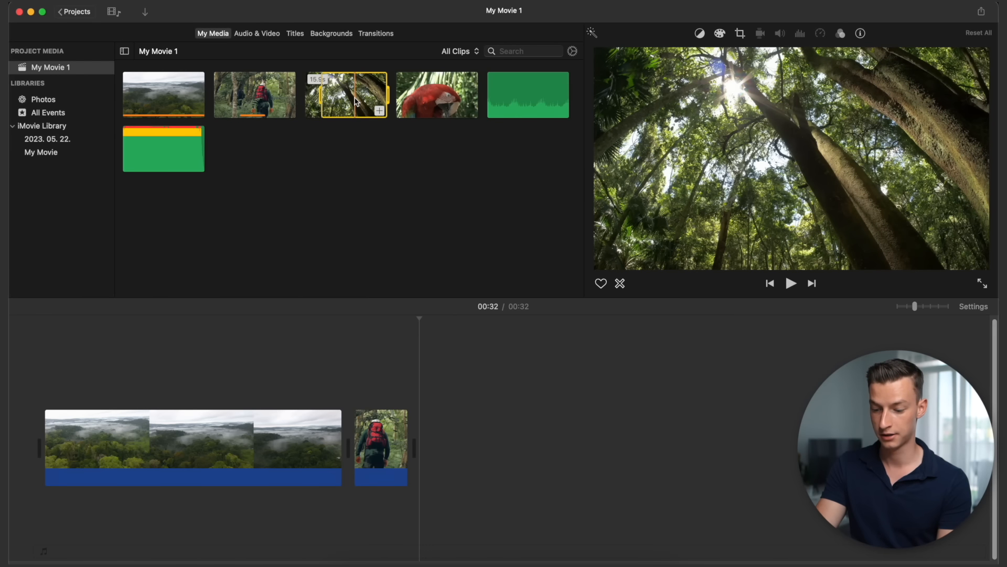
pyautogui.press('e')
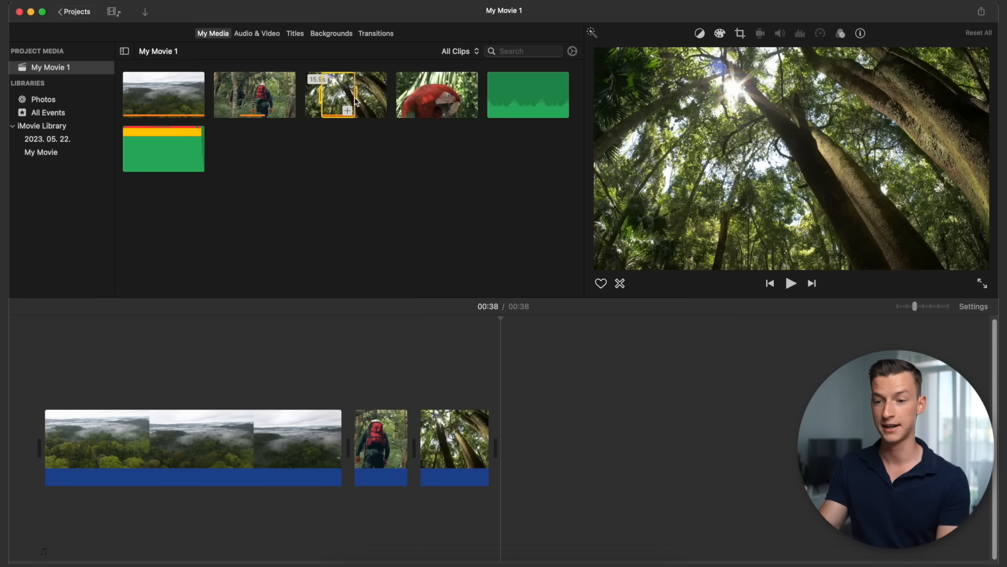
# Step: Change the selected range of the sunlit trees clip in the browser and reset the selection to the entire clip
pyautogui.moveTo(358, 101); pyautogui.dragTo(317, 93)
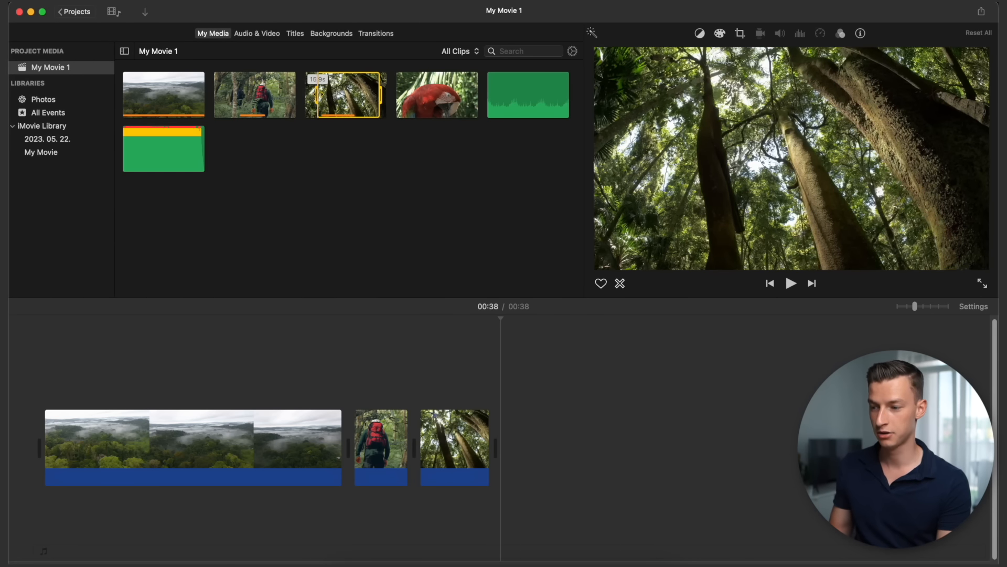
pyautogui.rightClick(344, 95)
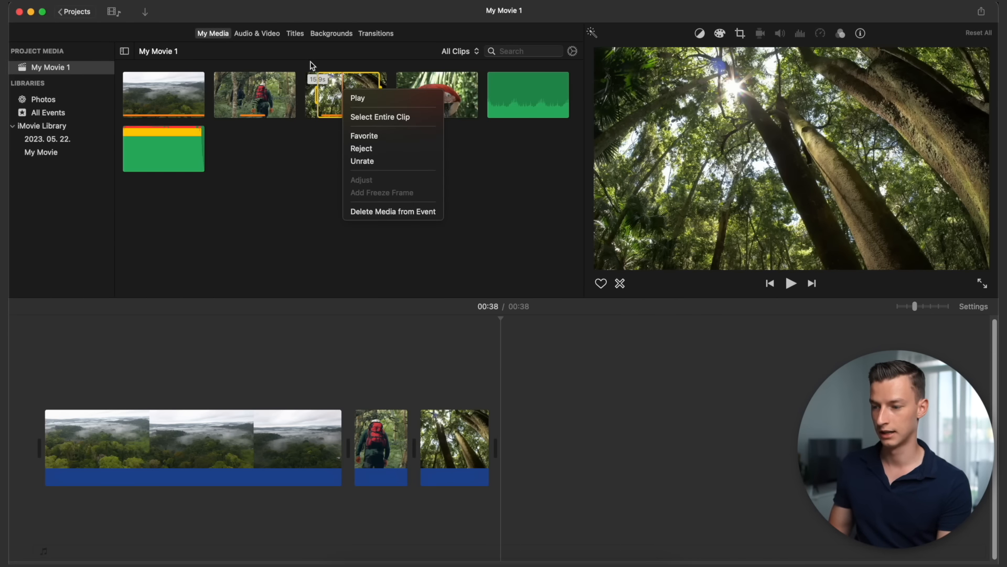
pyautogui.click(368, 116)
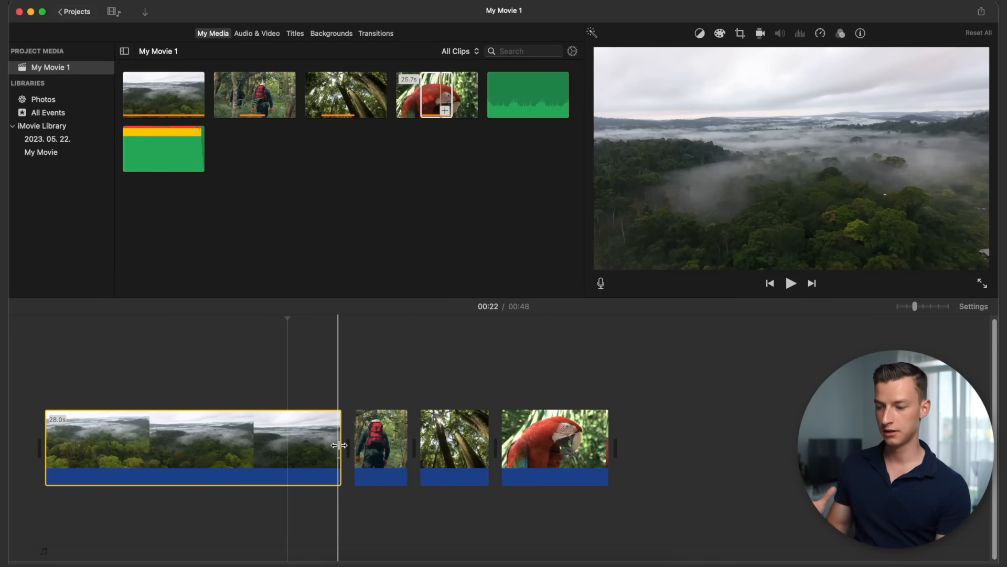
# Step: Trim the aerial forest clip at its start and end so the movie runs 00:38
pyautogui.moveTo(339, 445)
pyautogui.mouseDown()
pyautogui.moveTo(297, 447)
pyautogui.moveTo(338, 442)
pyautogui.moveTo(299, 446)
pyautogui.moveTo(326, 457)
pyautogui.mouseUp()
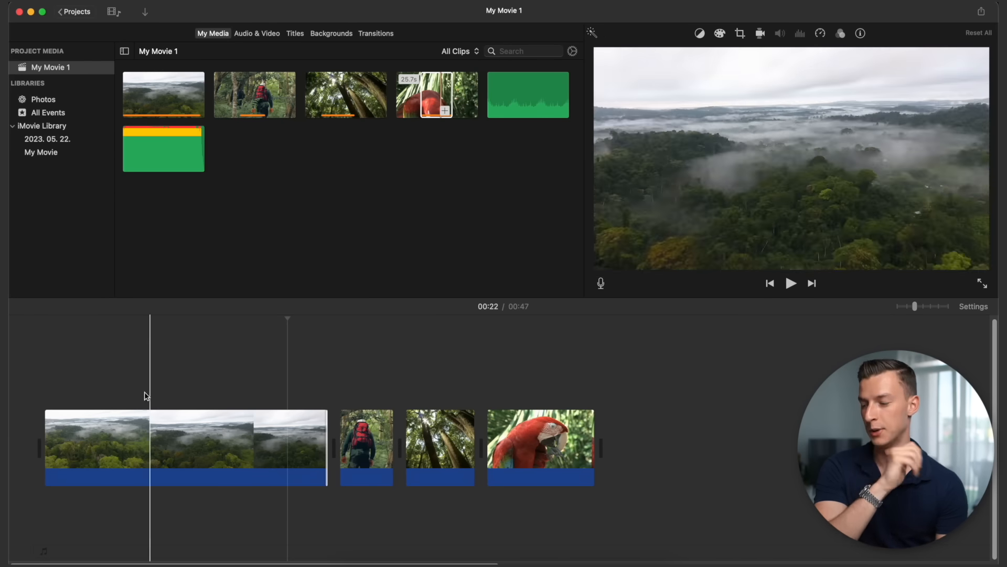
pyautogui.click(105, 424)
pyautogui.moveTo(51, 437); pyautogui.dragTo(116, 438)
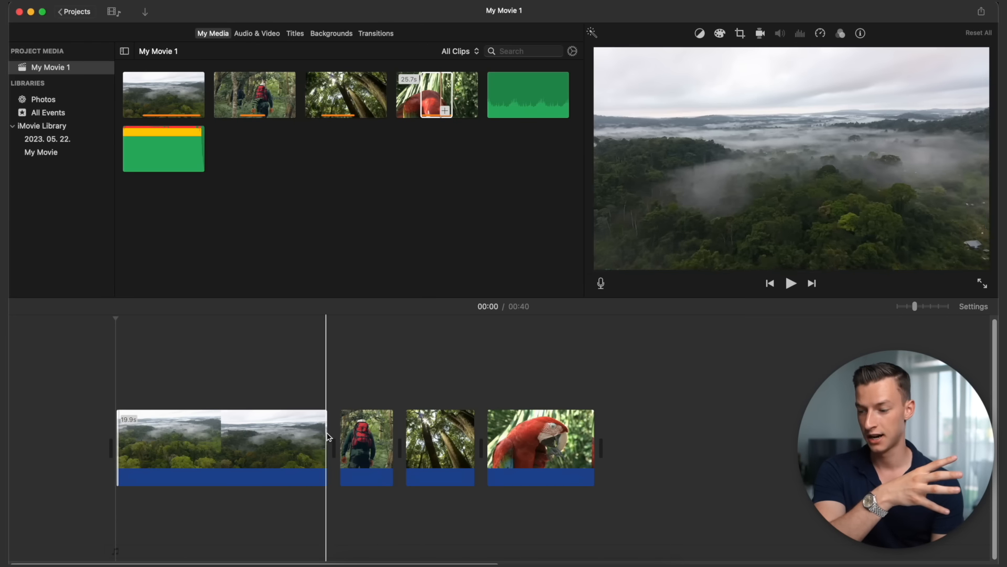
pyautogui.moveTo(327, 432); pyautogui.dragTo(300, 432)
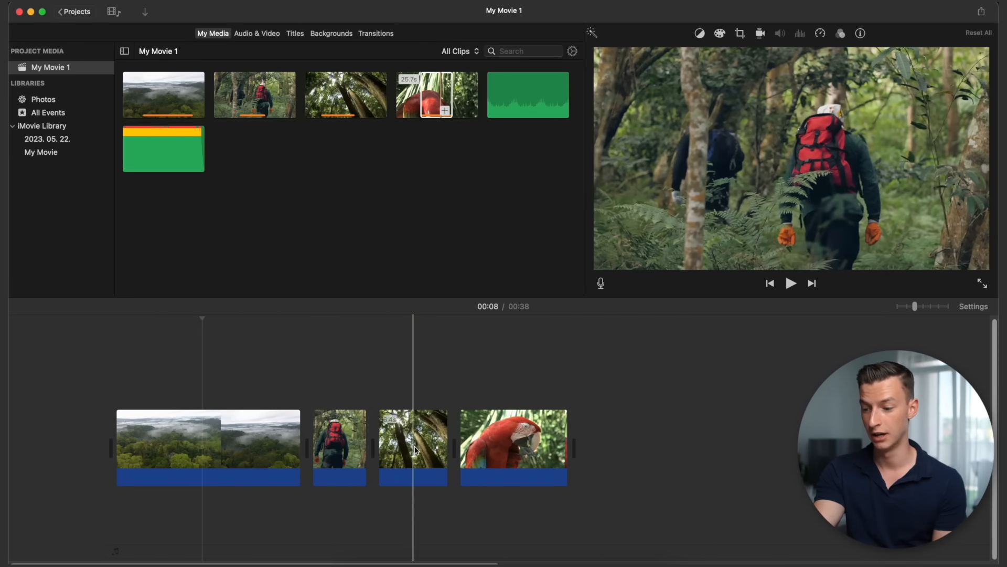
# Step: Reorder the timeline by placing the hiker clip after the trees clip, and move the parrot clip to the start and back to the end
pyautogui.moveTo(342, 440); pyautogui.dragTo(402, 433)
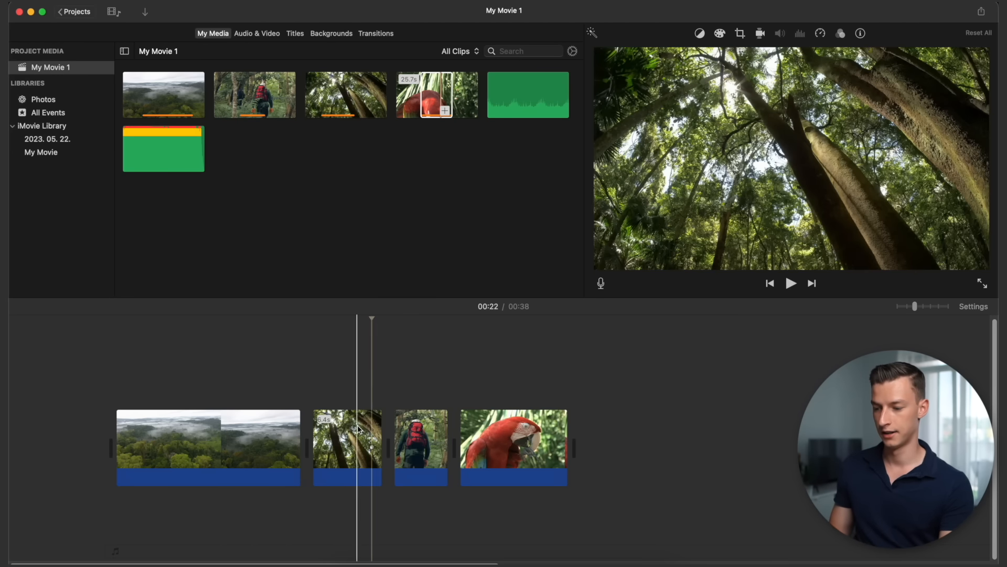
pyautogui.moveTo(505, 448); pyautogui.dragTo(146, 451)
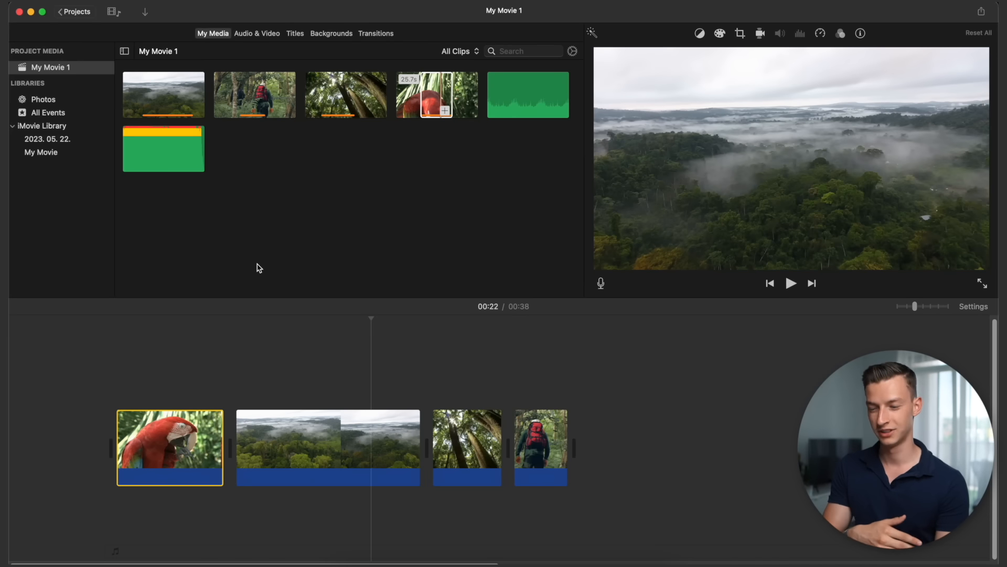
pyautogui.moveTo(195, 435); pyautogui.dragTo(620, 434)
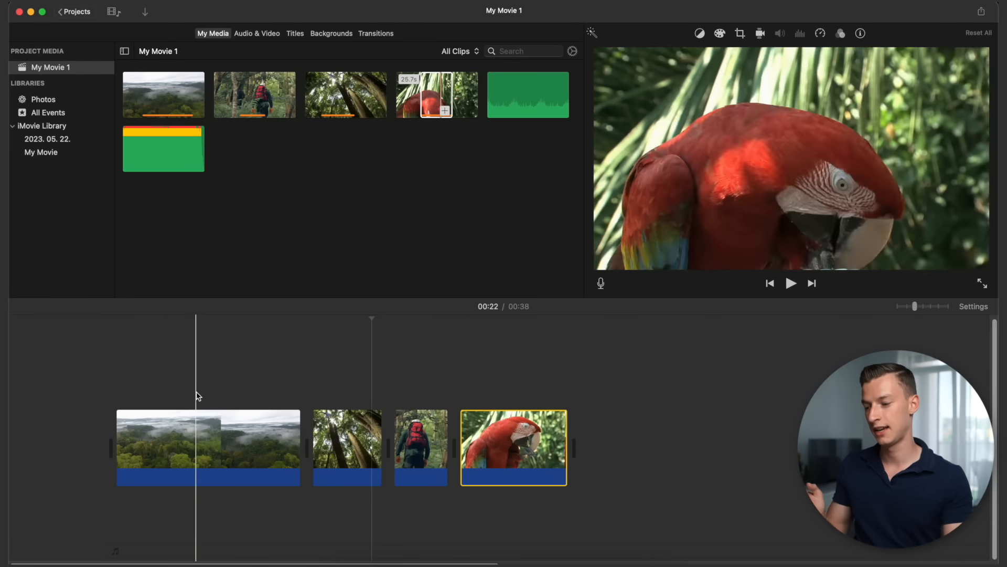
# Step: Split the aerial forest clip in the timeline at 00:08
pyautogui.click(190, 396)
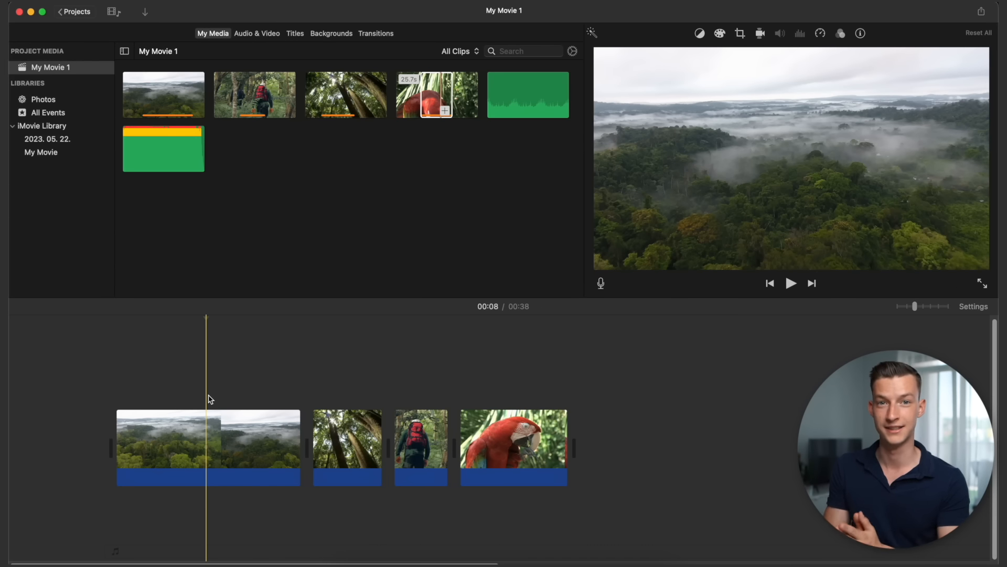
pyautogui.click(207, 321)
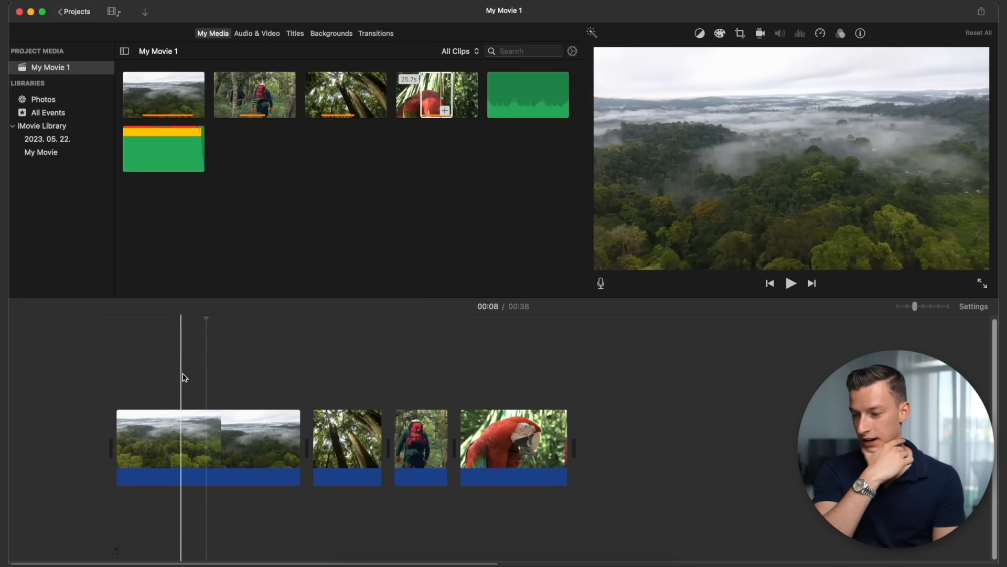
pyautogui.click(217, 380)
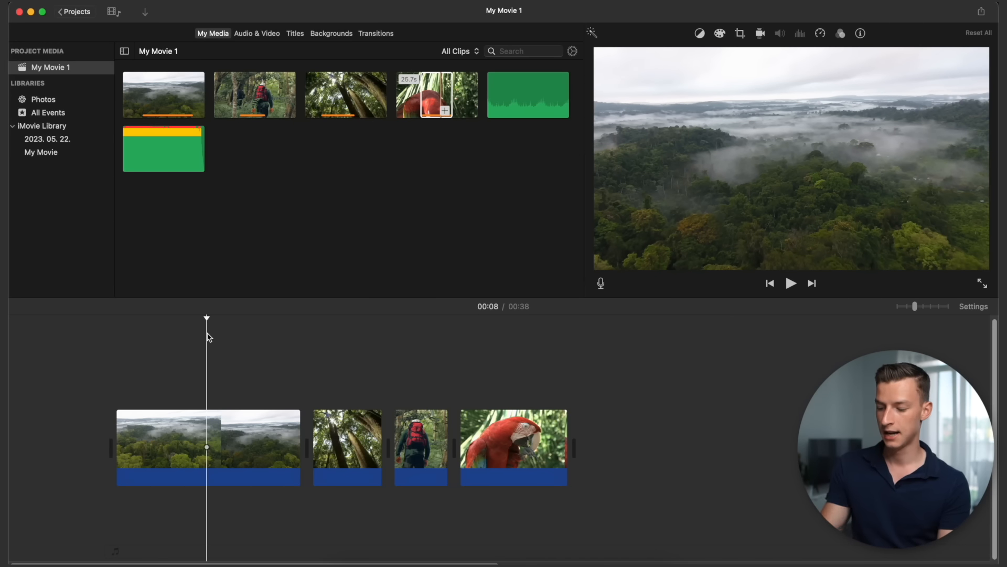
pyautogui.press('super+b')
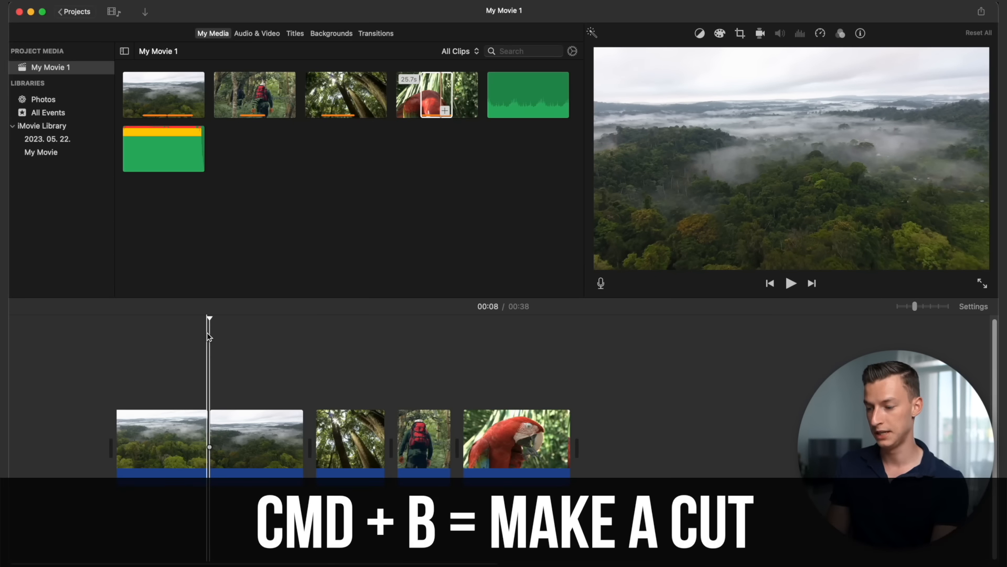
# Step: Move the second part of the split forest clip behind the trees clip and return it to its original place
pyautogui.press('super+plus')
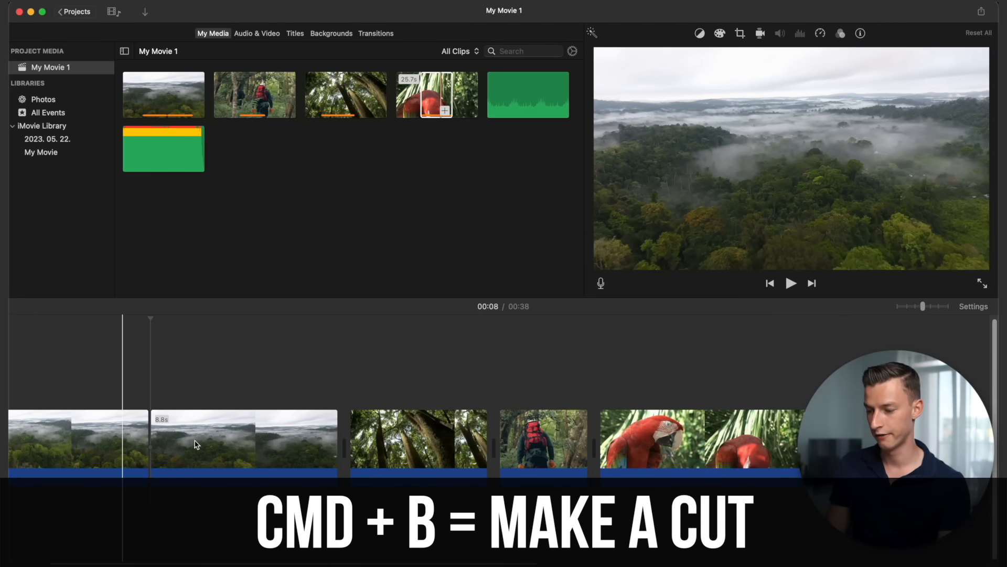
pyautogui.hscroll(-1, 195, 445)
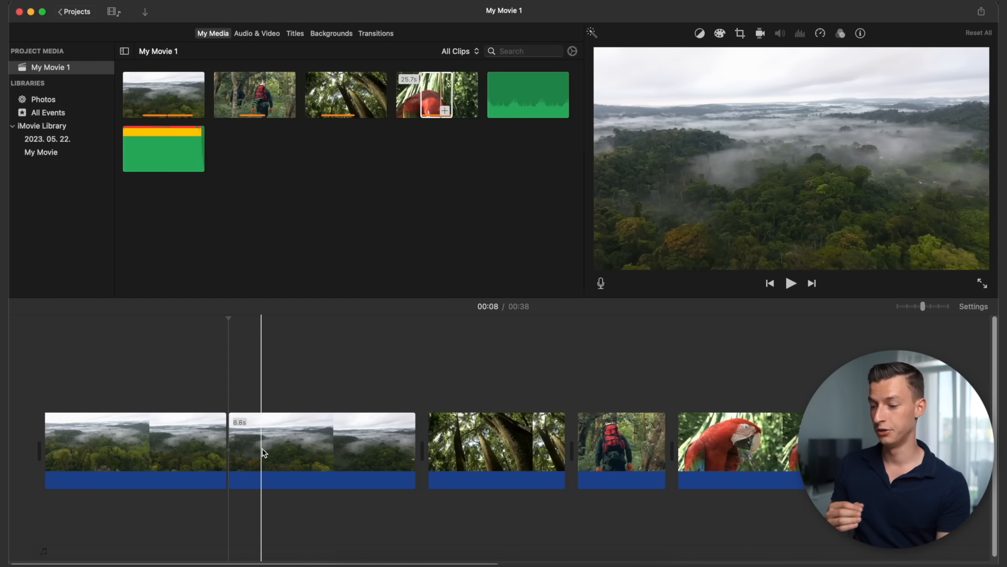
pyautogui.moveTo(264, 453); pyautogui.dragTo(514, 446)
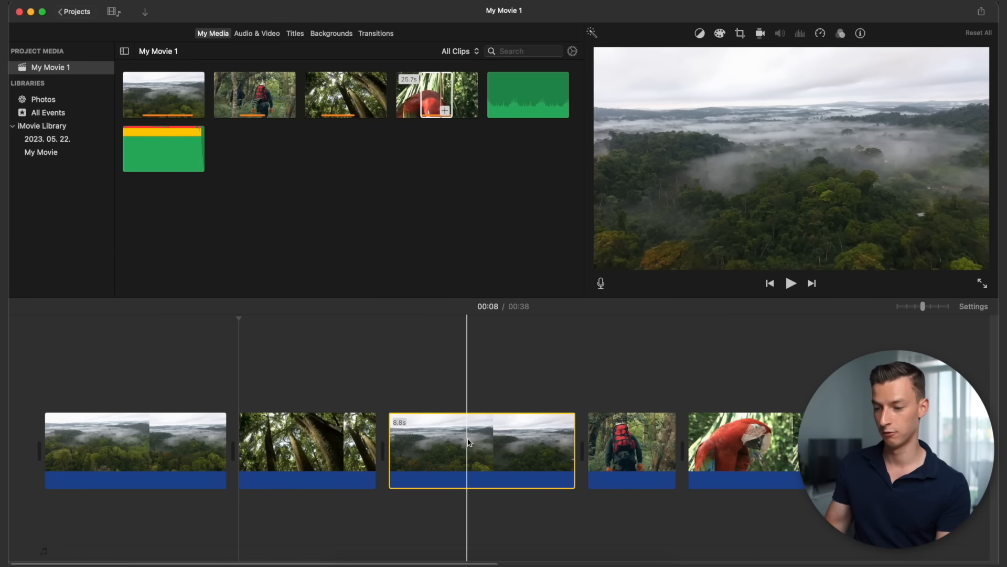
pyautogui.moveTo(467, 443); pyautogui.dragTo(234, 394)
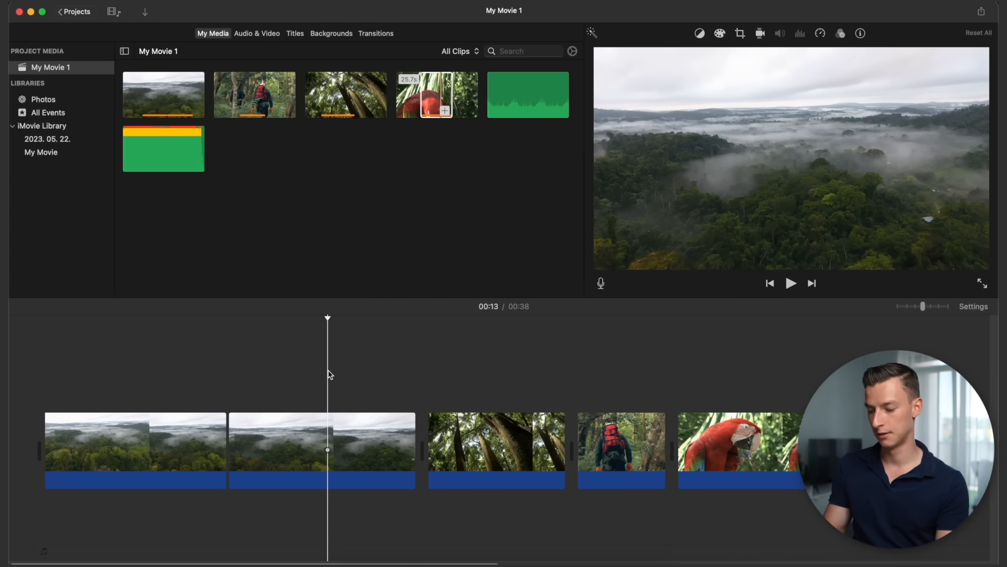
# Step: Split the second forest segment at 00:13 and delete both resulting pieces from the timeline
pyautogui.press('super+b')
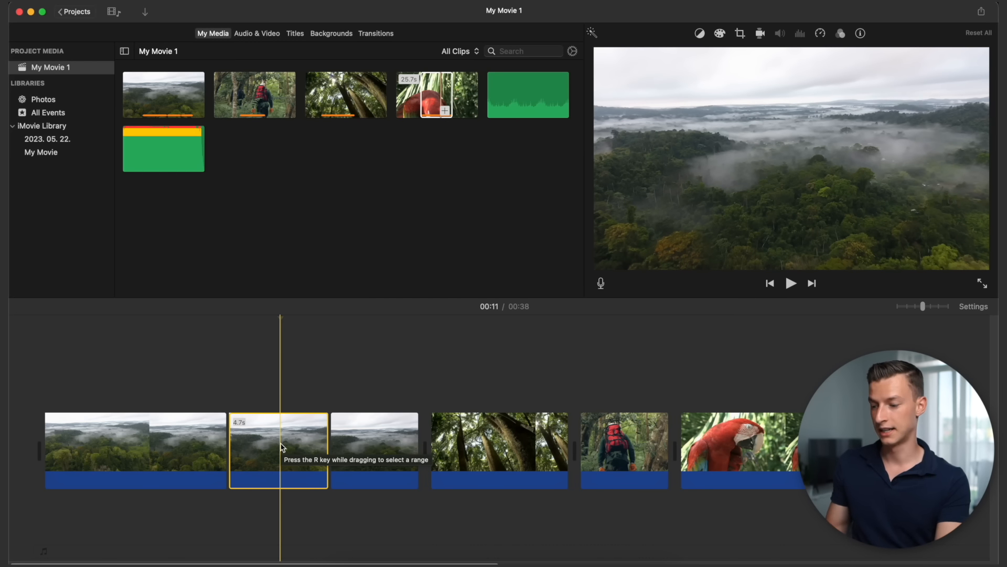
pyautogui.press('Delete')
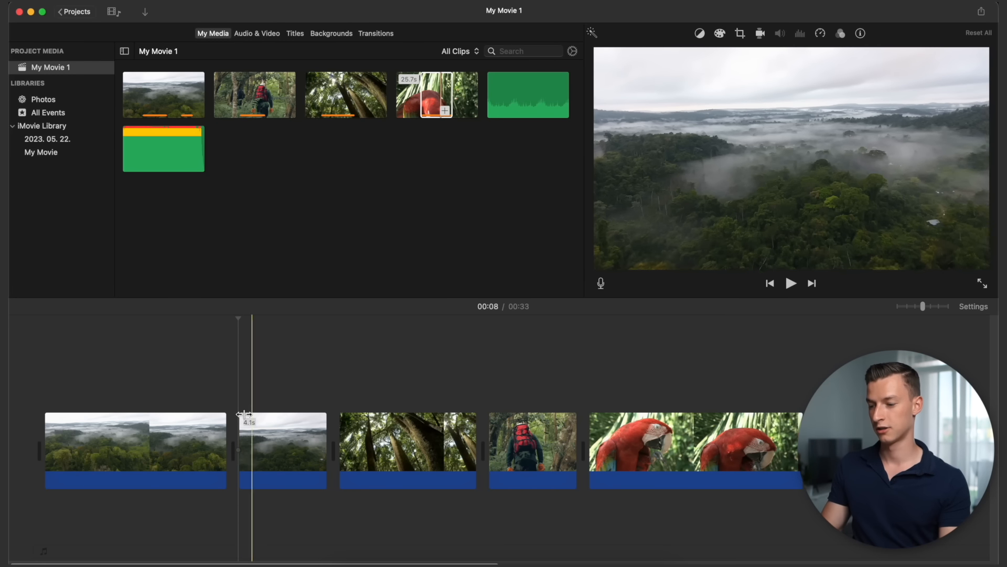
pyautogui.click(271, 440)
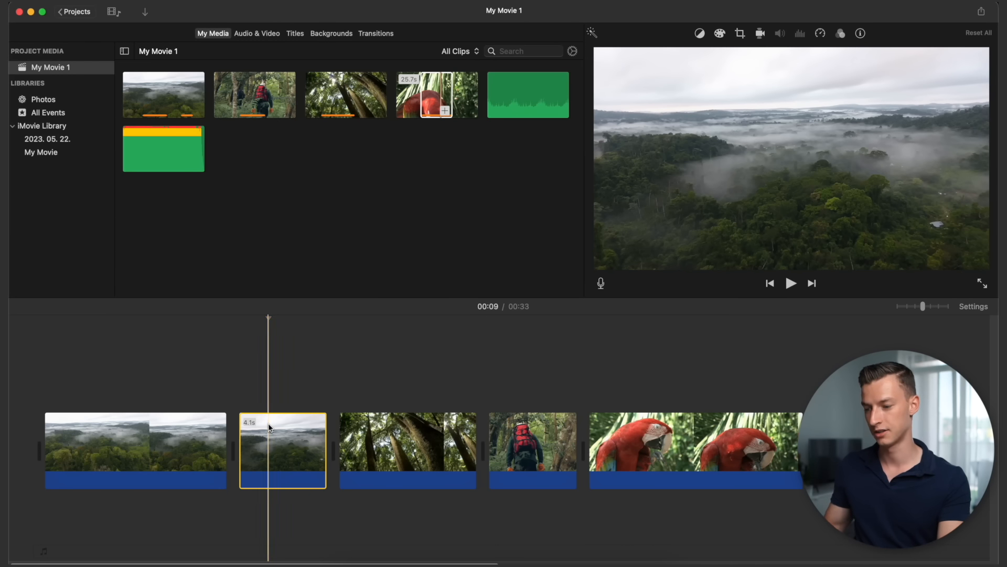
pyautogui.press('Delete')
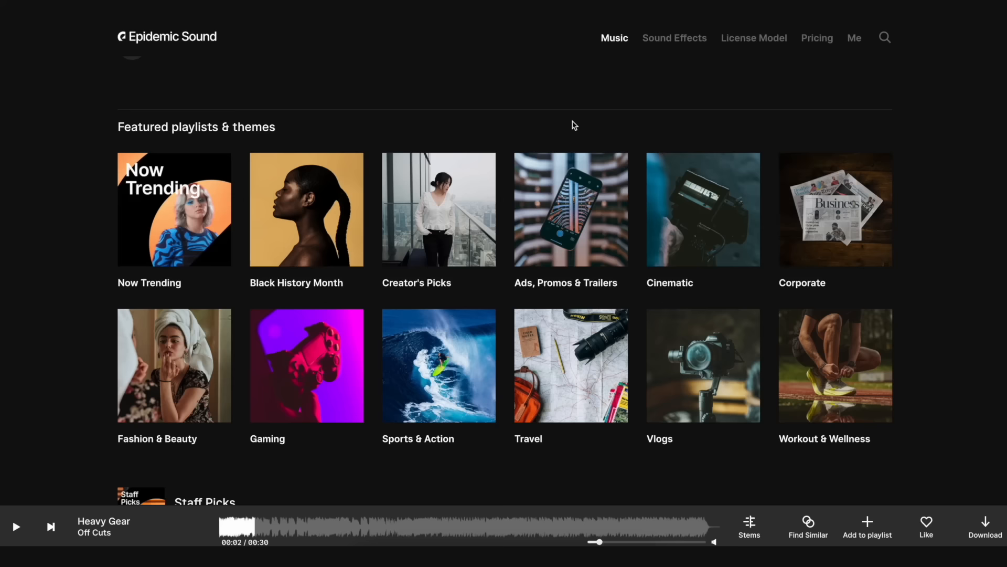
# Step: Switch to the Epidemic Sound website and browse its Now Trending music playlist
pyautogui.moveTo(142, 243)
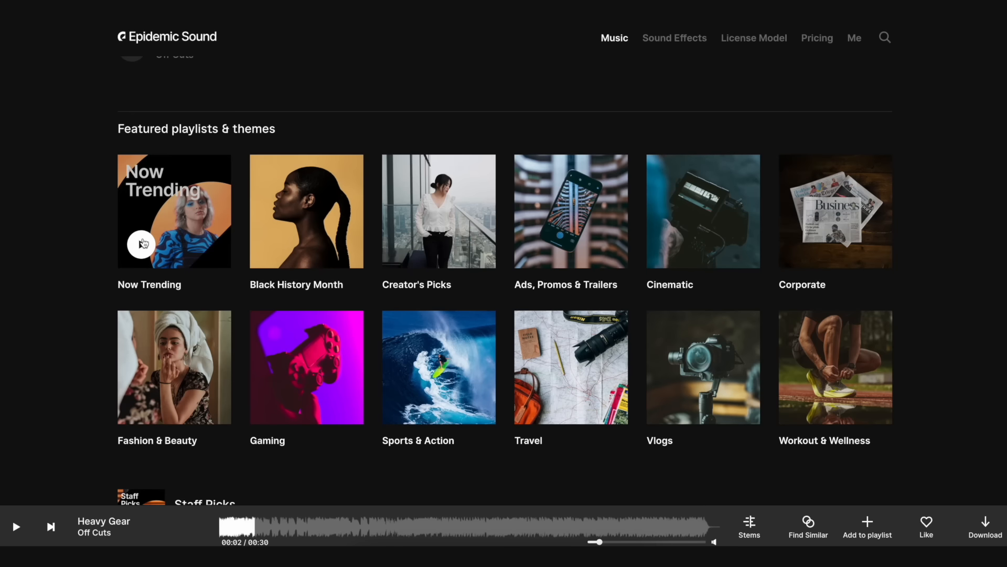
pyautogui.click(178, 222)
pyautogui.scroll(-5, 240, 289)
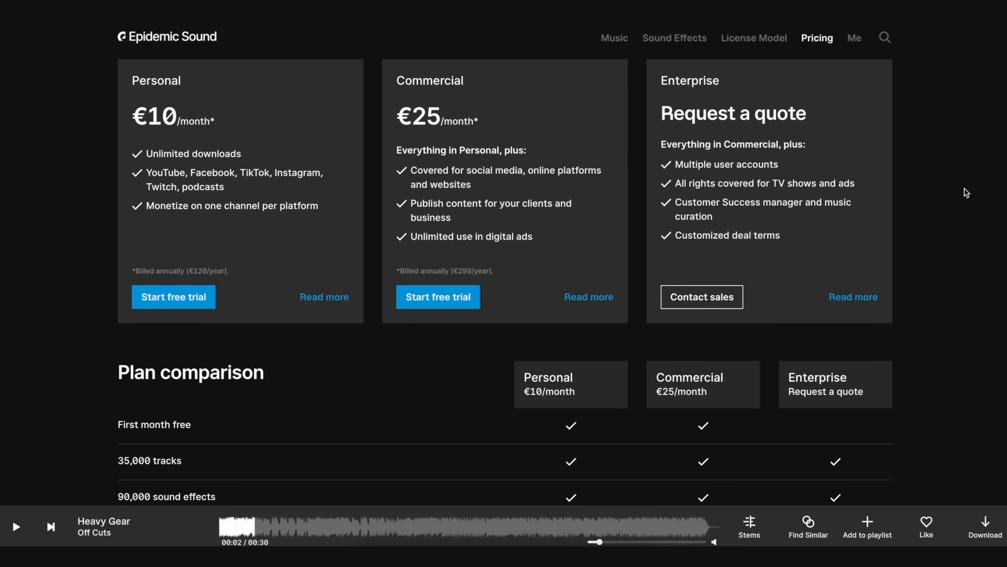
# Step: Examine the plan comparison on the Epidemic Sound pricing page
pyautogui.scroll(-3, 967, 192)
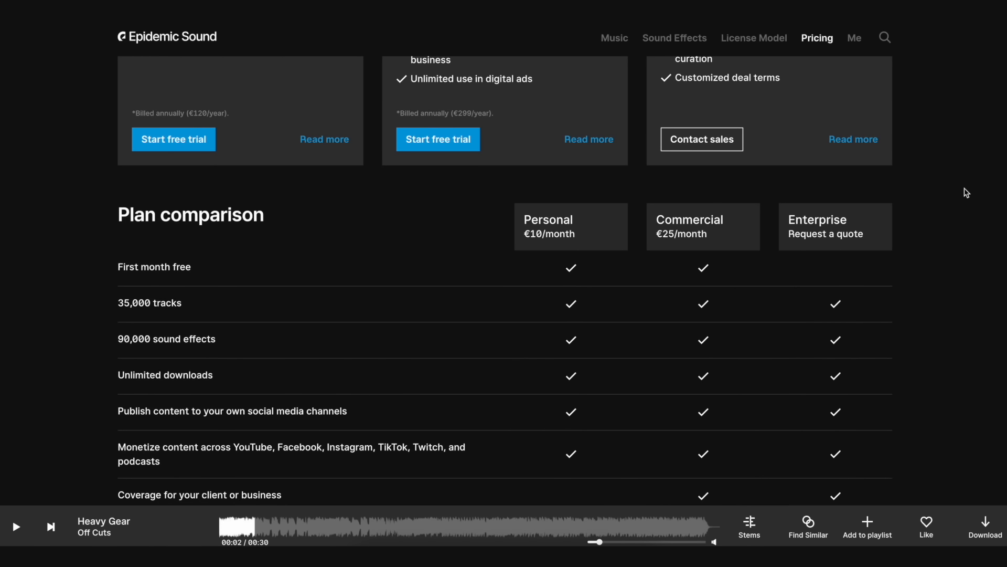
pyautogui.scroll(-3, 967, 192)
pyautogui.scroll(-2, 967, 192)
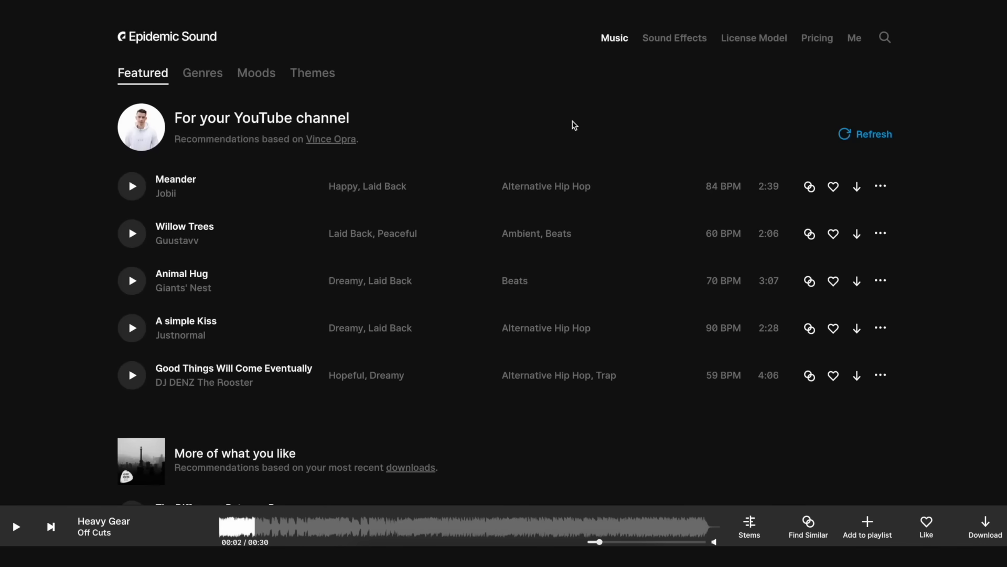
# Step: Browse the featured music, open the Now Trending playlist, and preview and pause the track "Face"
pyautogui.scroll(-5, 571, 124)
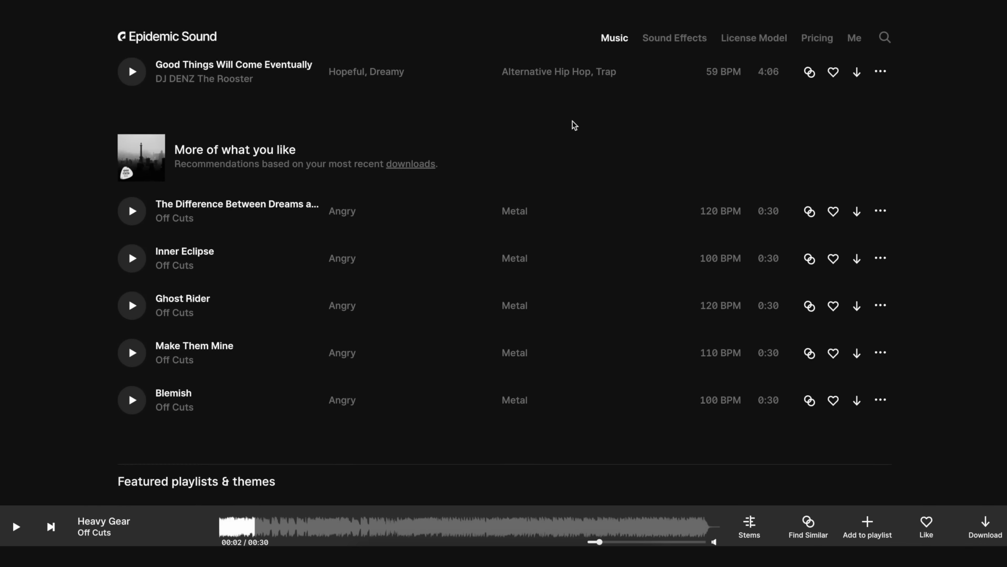
pyautogui.scroll(-8, 572, 124)
pyautogui.scroll(-5, 574, 125)
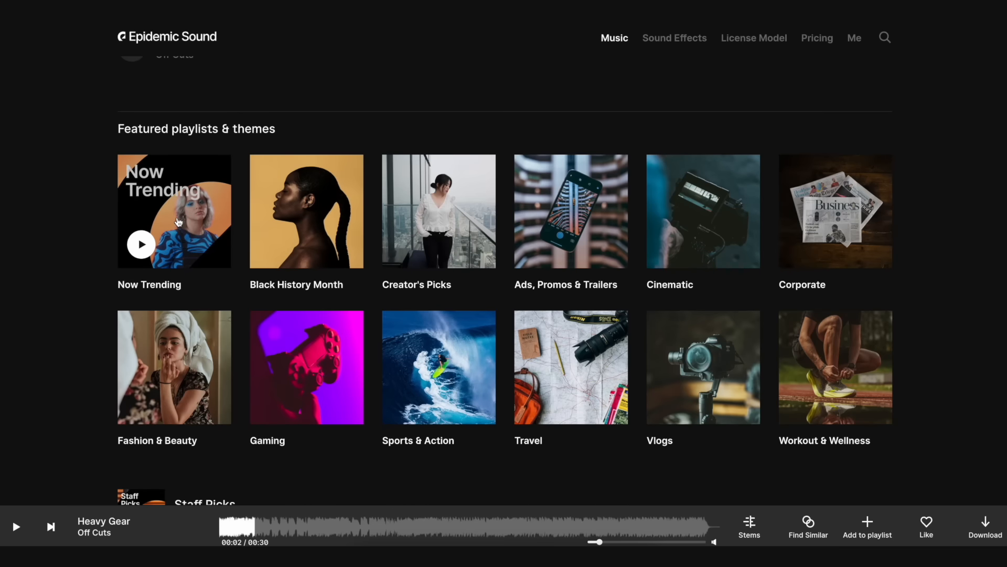
pyautogui.click(178, 222)
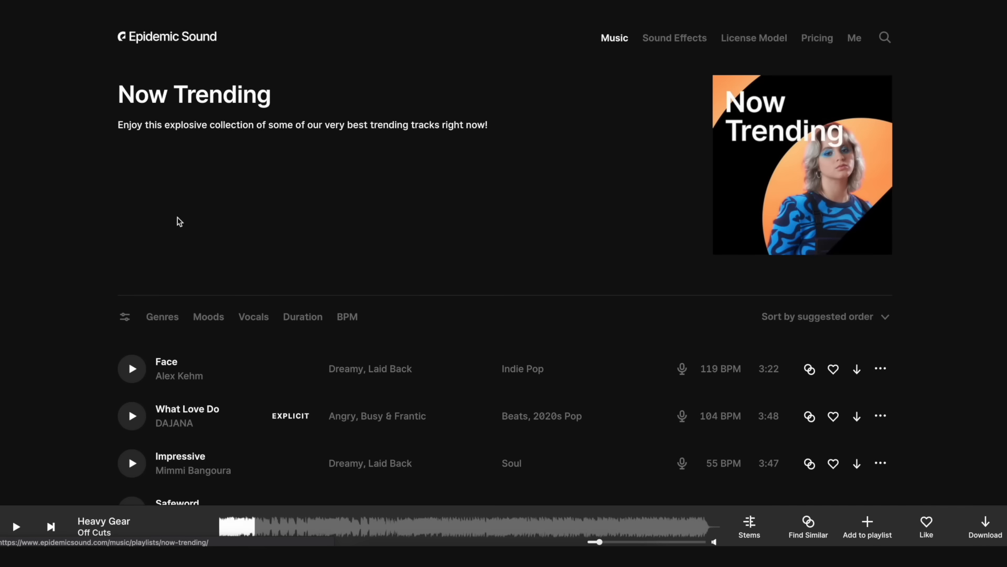
pyautogui.scroll(-3, 240, 288)
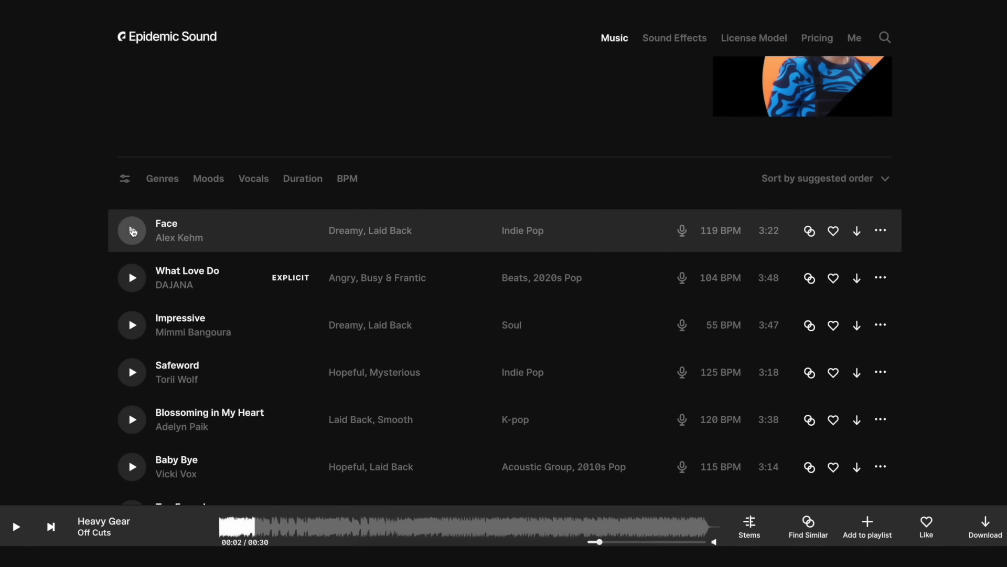
pyautogui.click(130, 230)
pyautogui.scroll(-2, 254, 382)
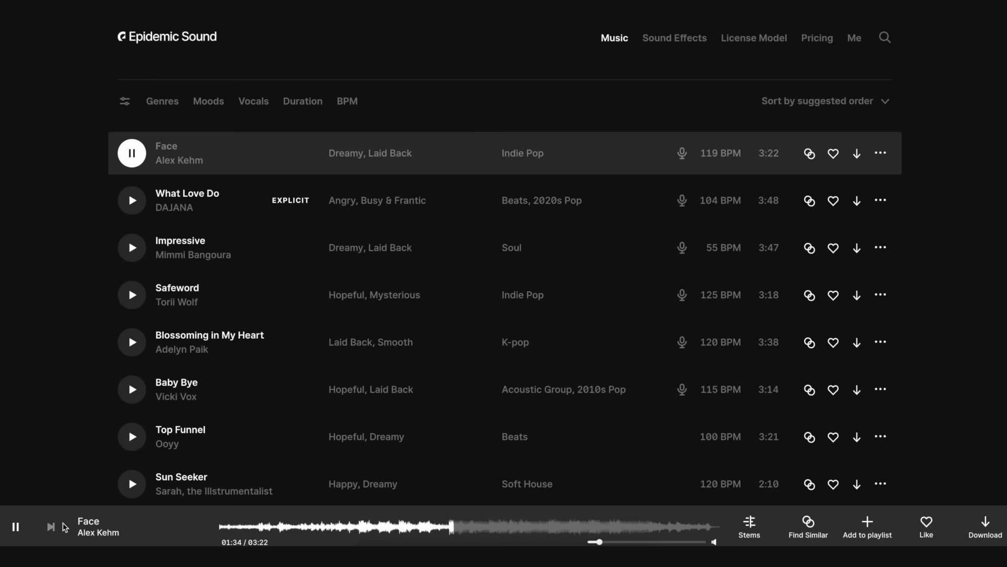
pyautogui.click(17, 527)
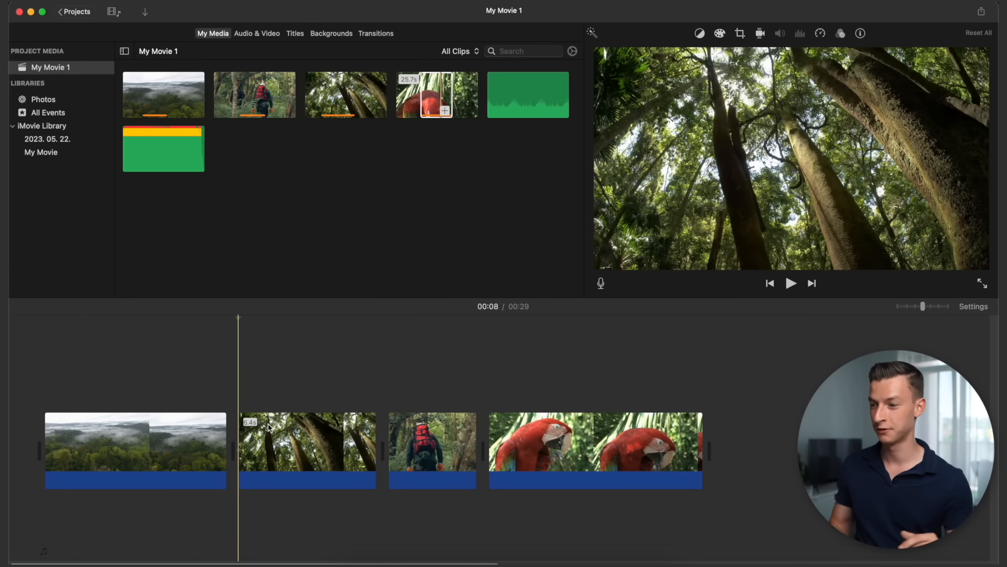
# Step: Switch back to iMovie and add the whole Amber Lights music track beneath the video clips, starting at the beginning of the timeline
pyautogui.click(131, 165)
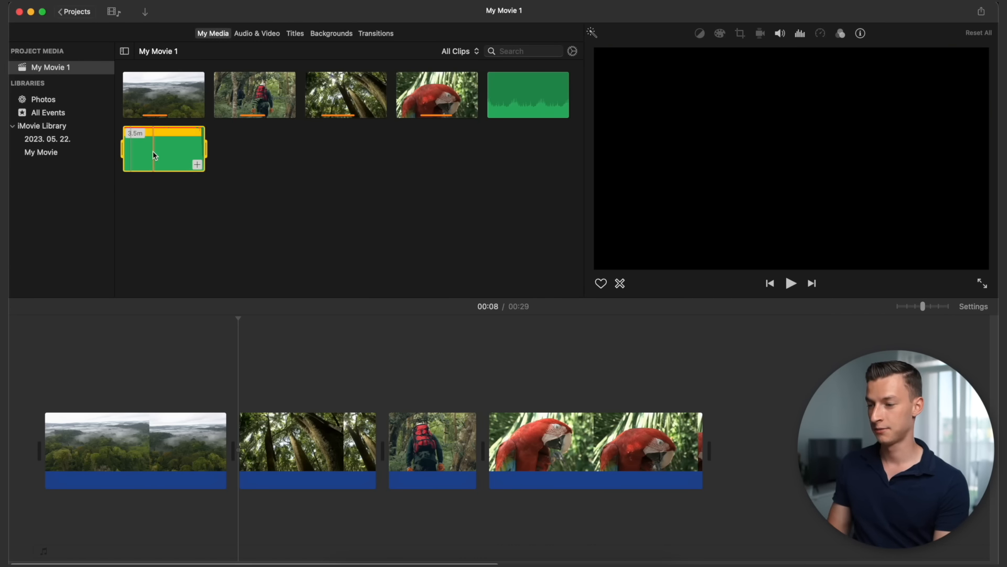
pyautogui.moveTo(157, 152); pyautogui.dragTo(39, 528)
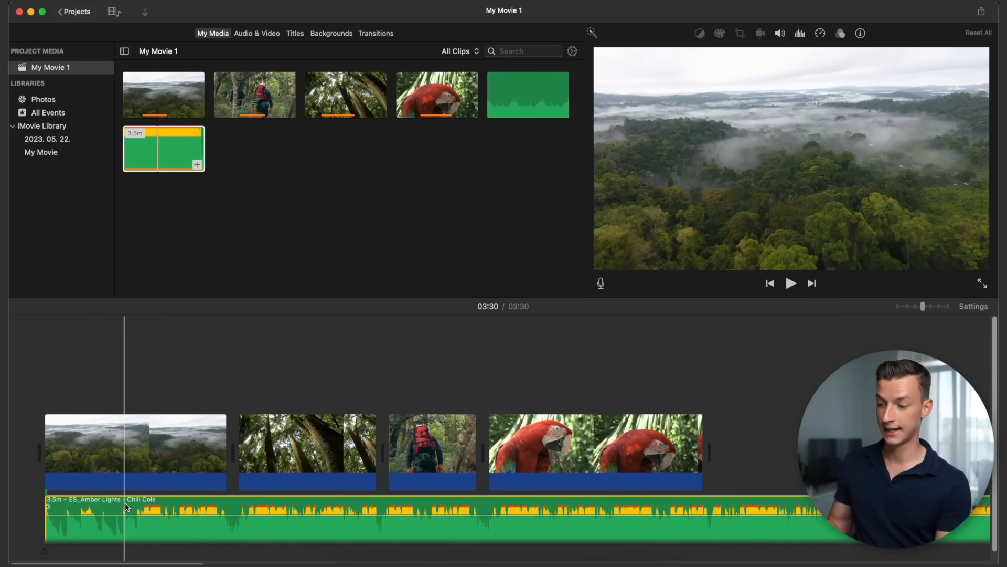
pyautogui.scroll(-1, 183, 493)
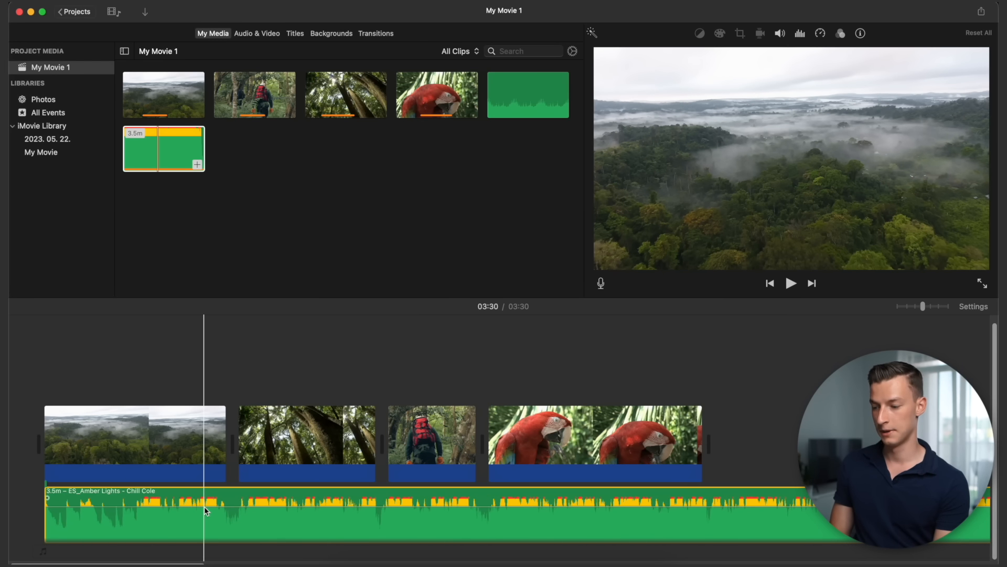
# Step: Lower the volume of the Amber Lights music track to about 25%
pyautogui.click(206, 506)
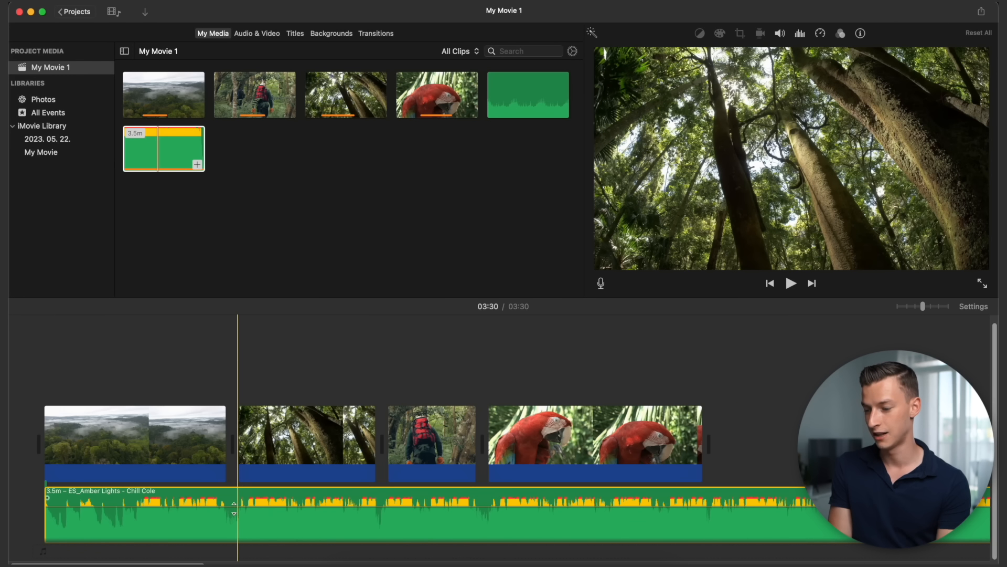
pyautogui.click(234, 507)
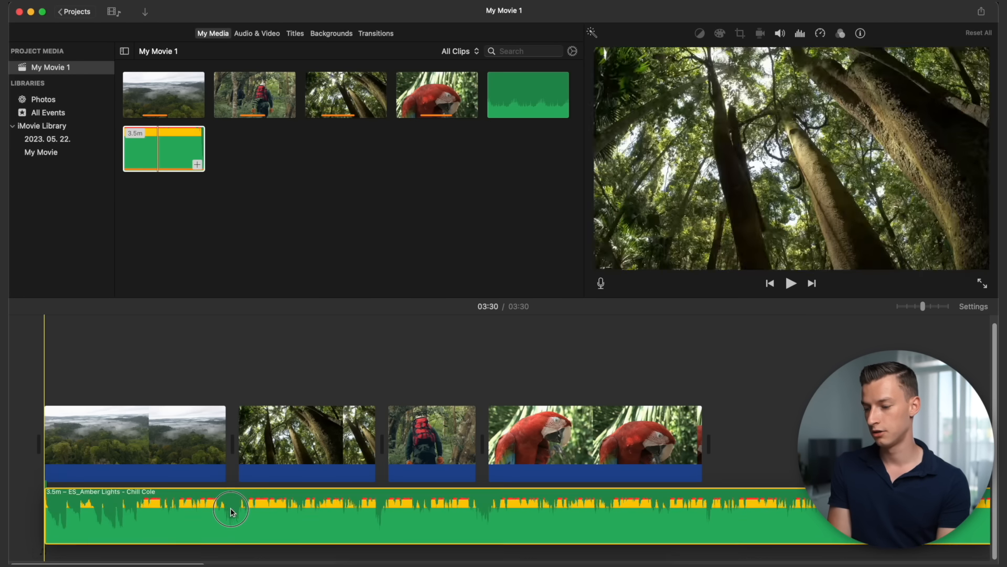
pyautogui.moveTo(233, 510); pyautogui.dragTo(230, 514)
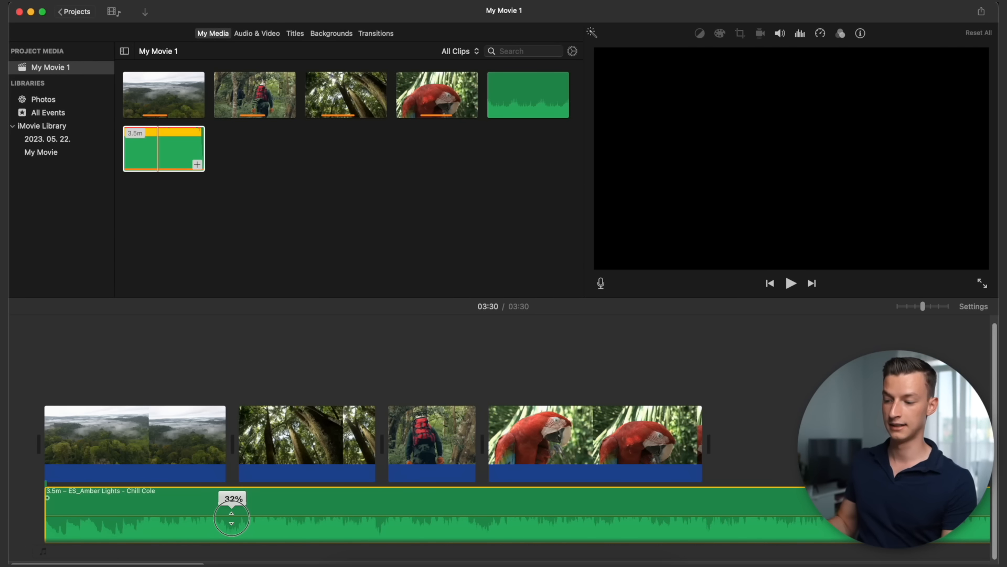
pyautogui.moveTo(231, 518); pyautogui.dragTo(228, 520)
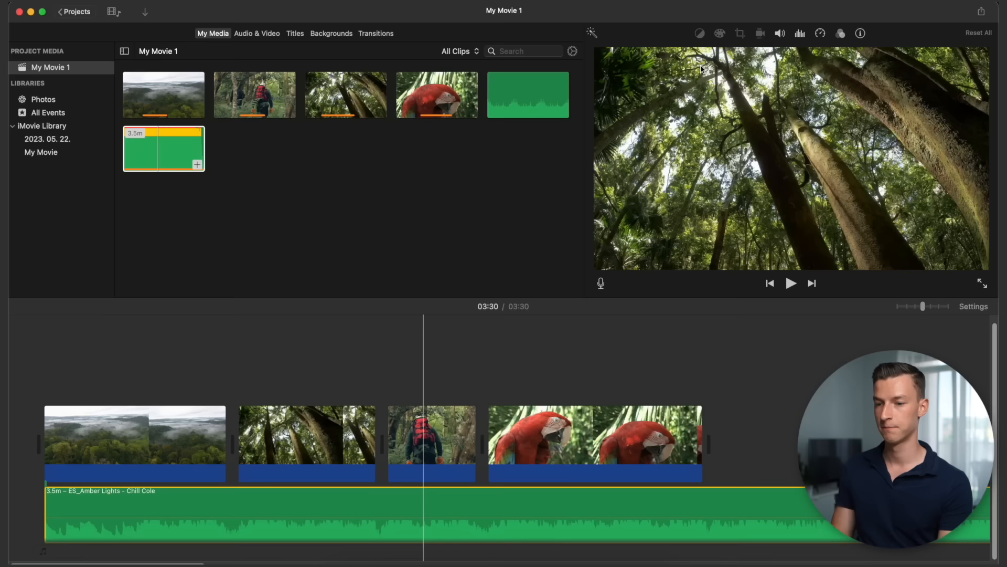
pyautogui.click(780, 35)
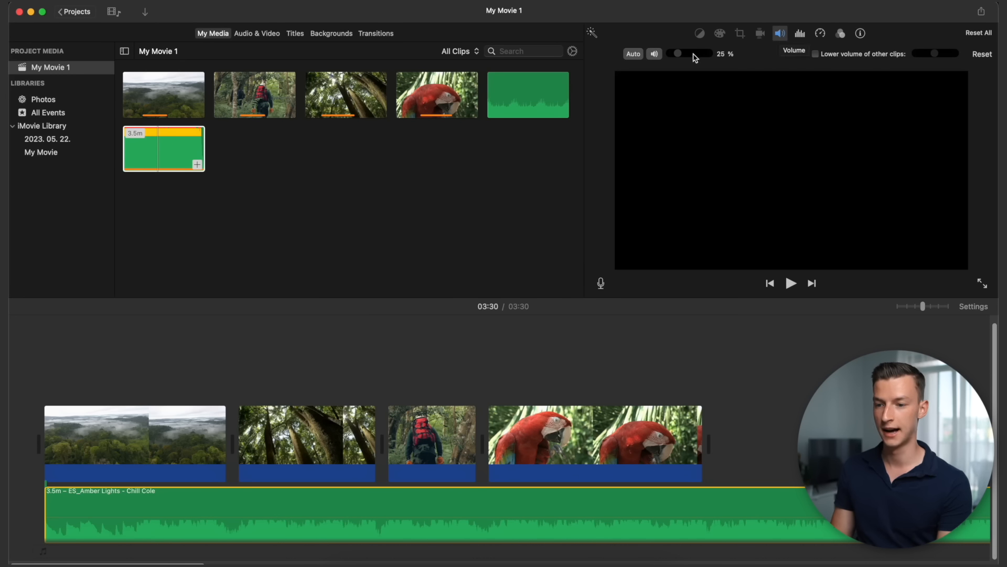
pyautogui.moveTo(681, 57)
pyautogui.mouseDown()
pyautogui.moveTo(703, 56)
pyautogui.moveTo(680, 59)
pyautogui.mouseUp()
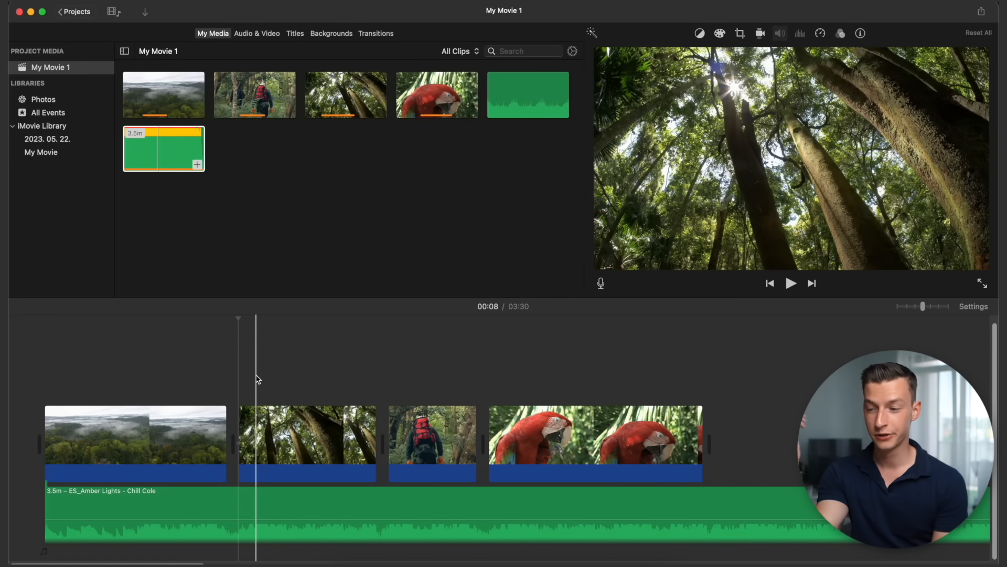
# Step: Select a 44-second section from the middle of the forest sound effect and add it beneath the music in the timeline
pyautogui.click(512, 97)
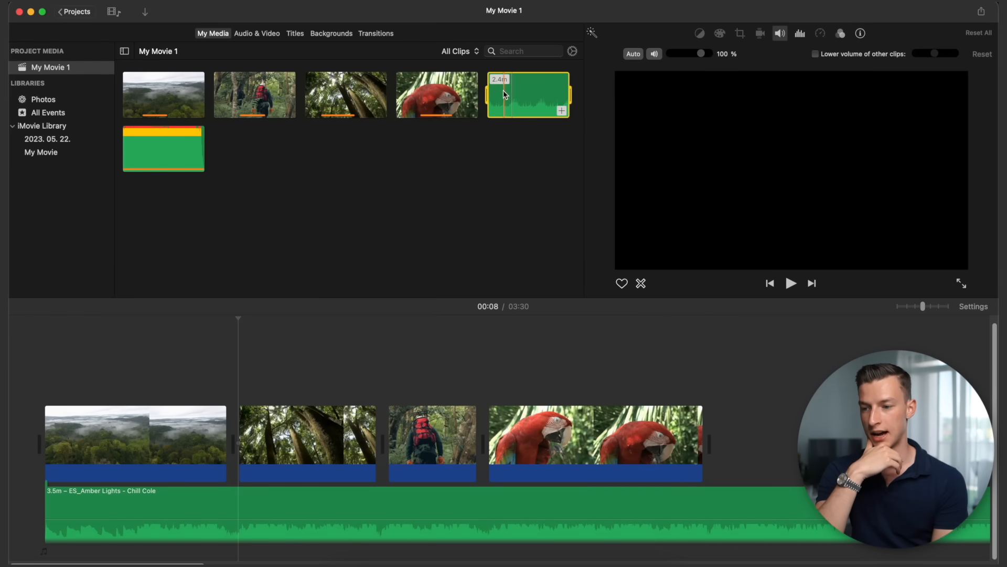
pyautogui.click(520, 99)
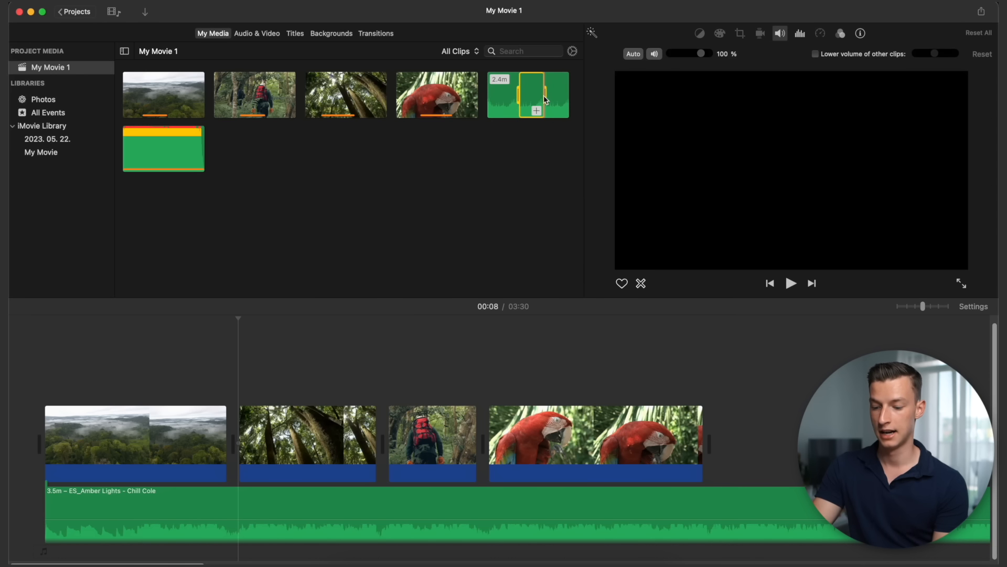
pyautogui.moveTo(533, 94); pyautogui.dragTo(221, 554)
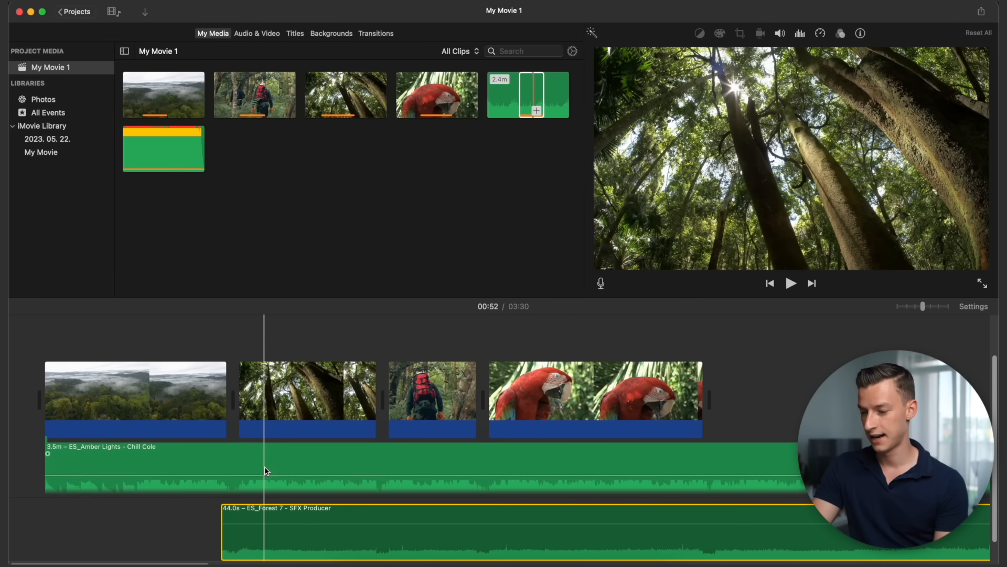
# Step: Move the forest sound effect to the timeline's start, and cut off both audio tracks at the end of the last video clip, 00:29
pyautogui.moveTo(394, 538); pyautogui.dragTo(220, 534)
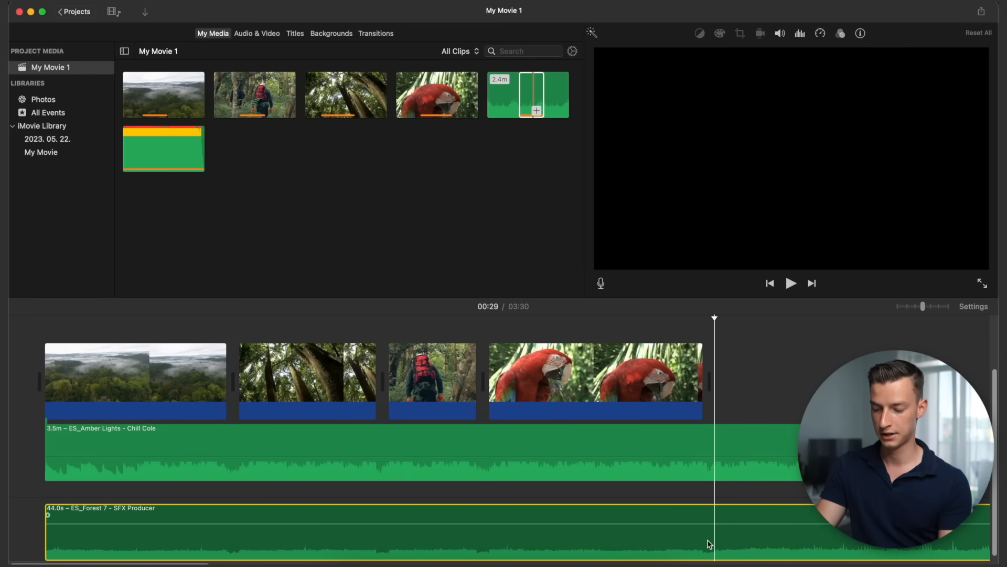
pyautogui.press('super+b')
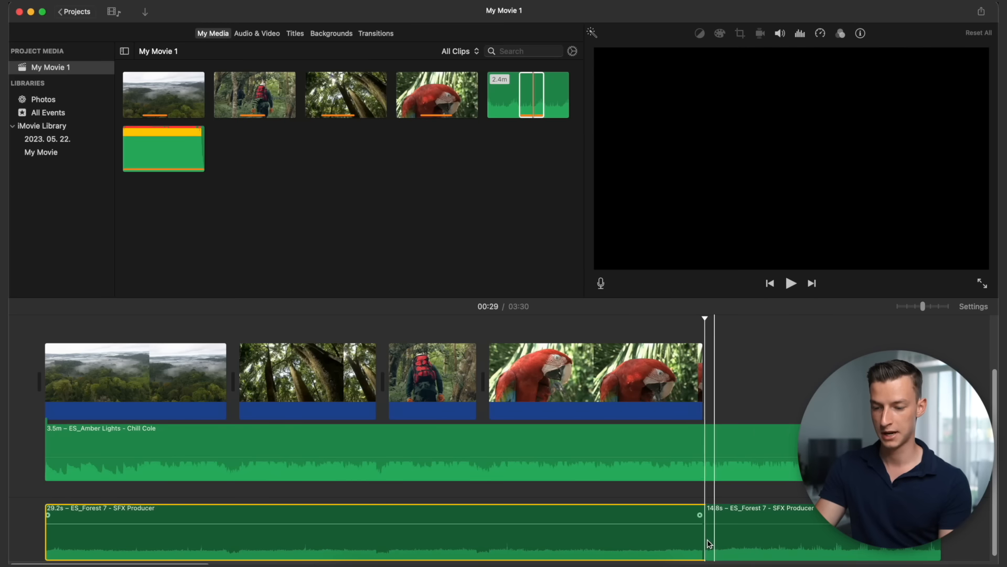
pyautogui.click(713, 447)
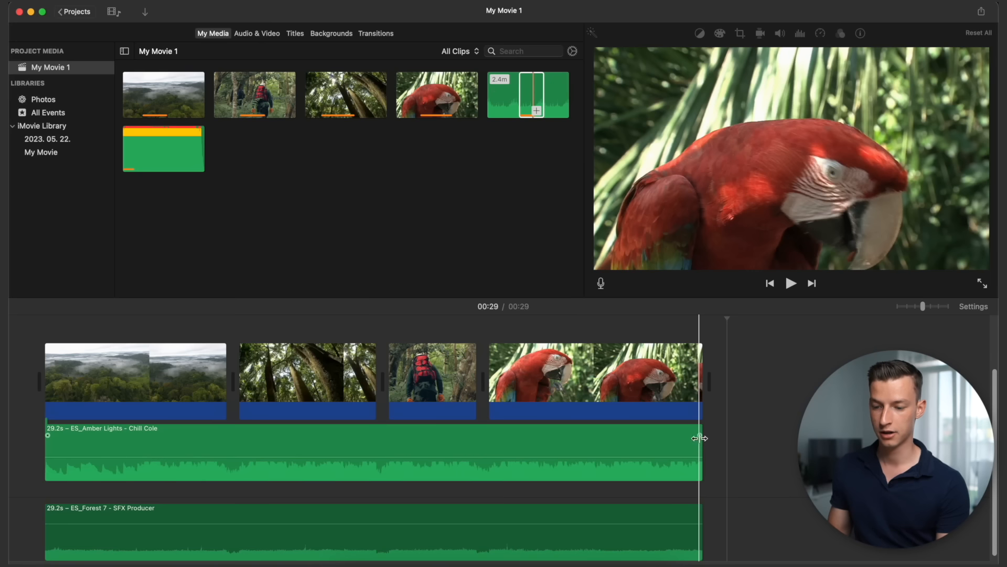
# Step: Add a fade-out at the end and a fade-in at the start of the Amber Lights music track
pyautogui.moveTo(701, 435); pyautogui.dragTo(613, 435)
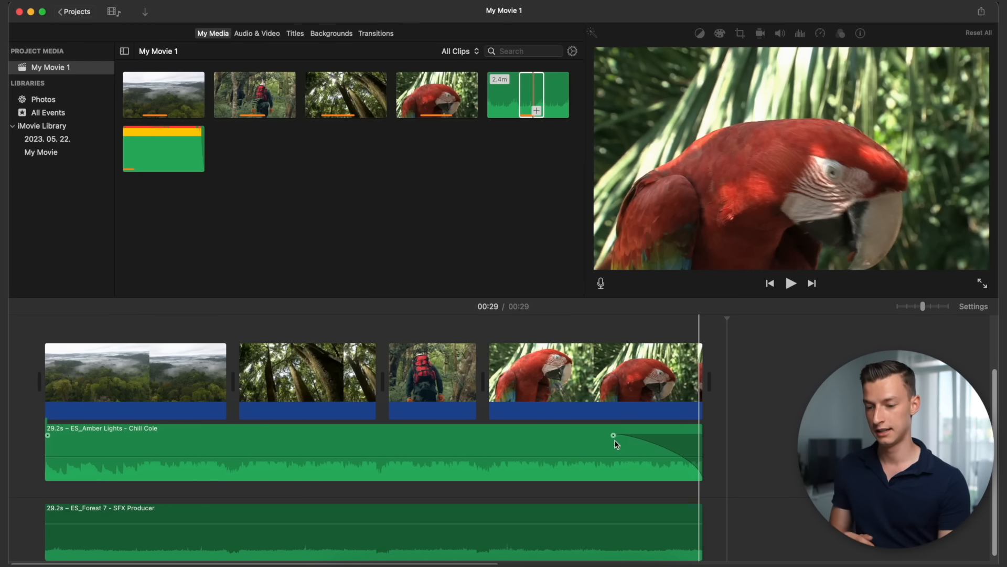
pyautogui.moveTo(47, 436); pyautogui.dragTo(107, 436)
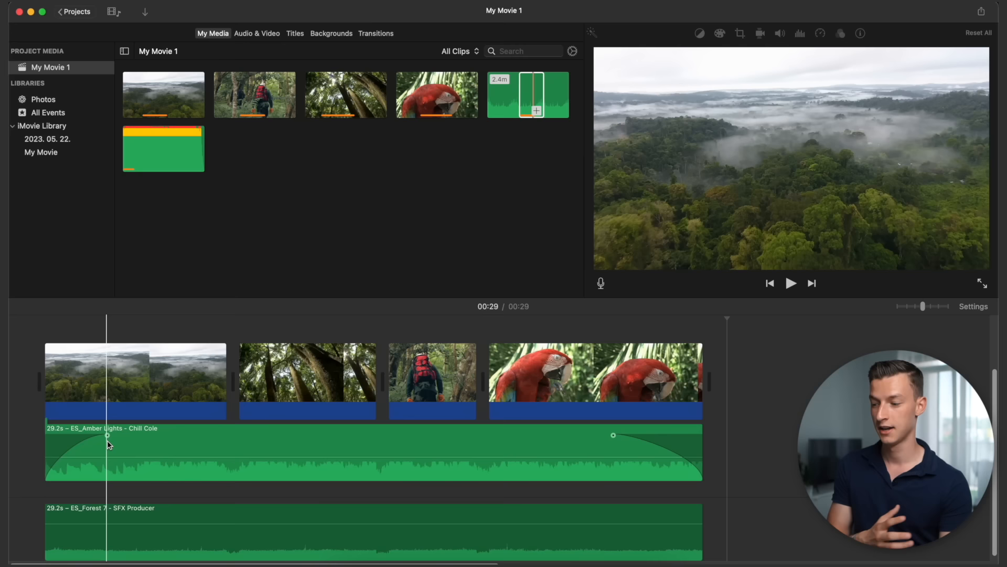
pyautogui.click(19, 454)
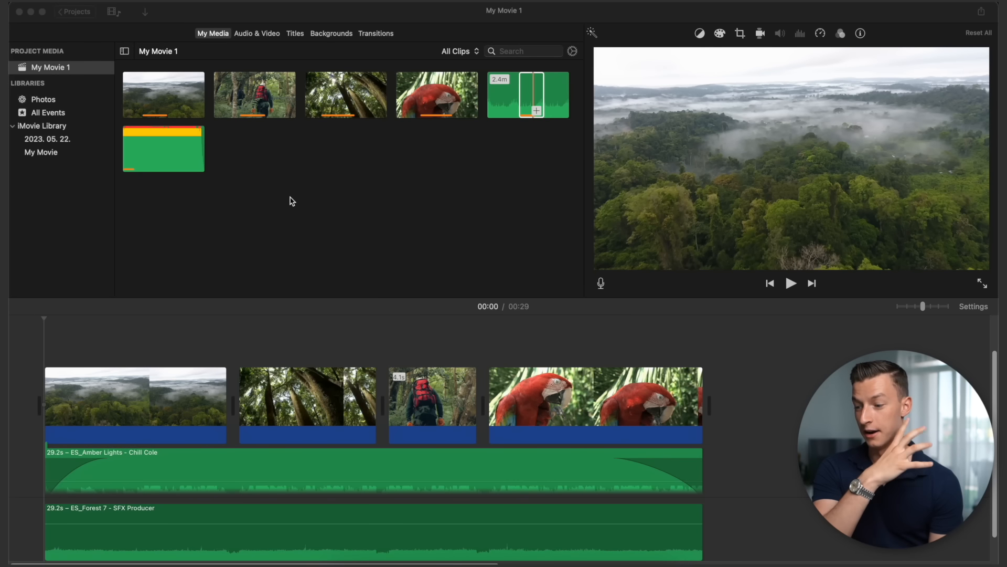
# Step: Place the parrot clip from the project media above the aerial forest clip as an overlay starting at about 00:03
pyautogui.click(61, 342)
pyautogui.click(426, 100)
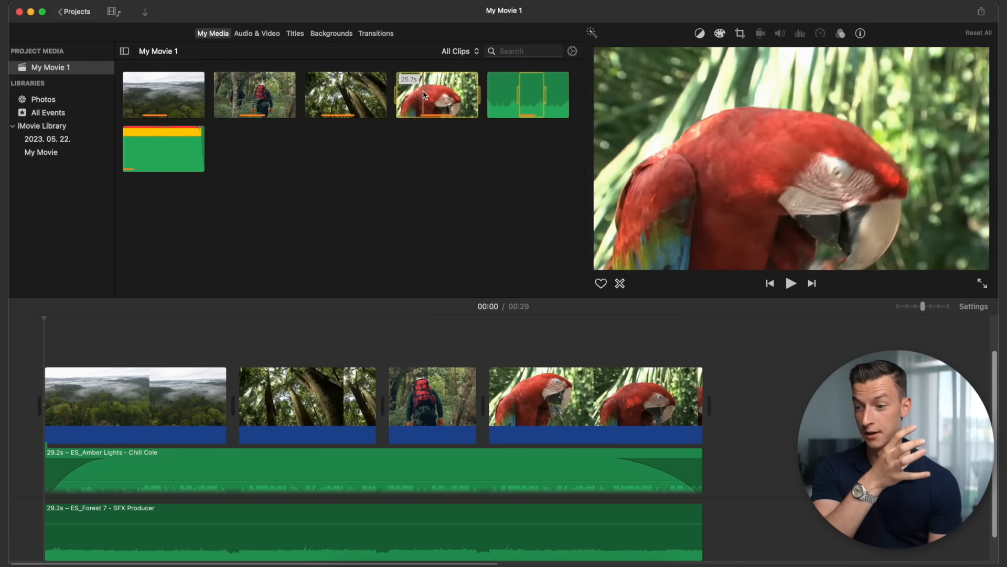
pyautogui.click(77, 333)
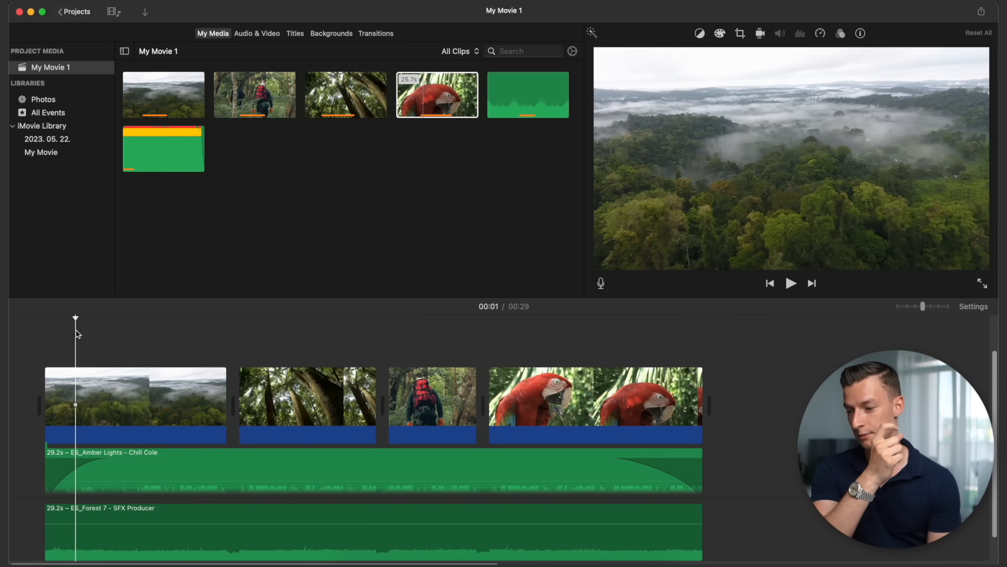
pyautogui.click(419, 103)
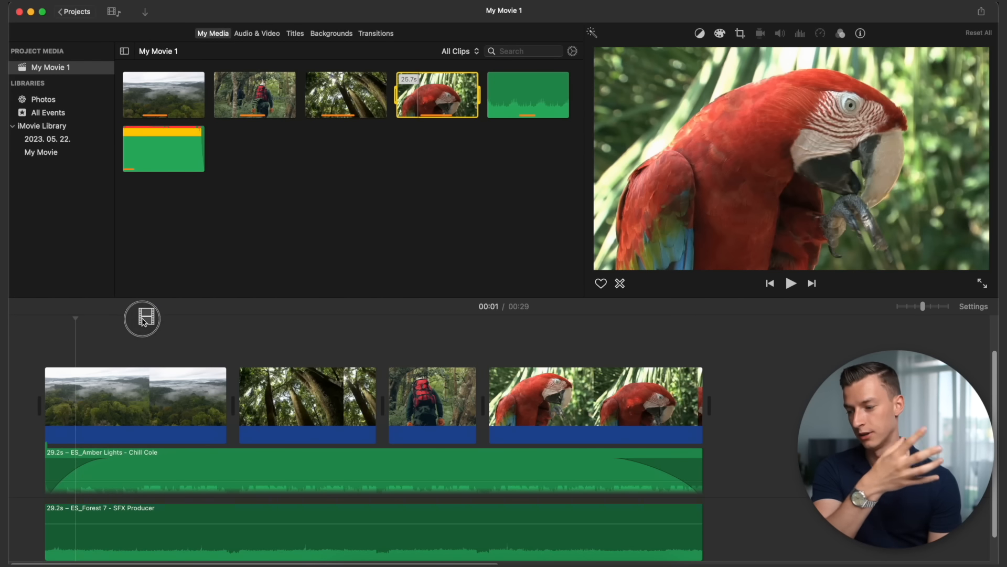
pyautogui.moveTo(143, 321); pyautogui.dragTo(114, 334)
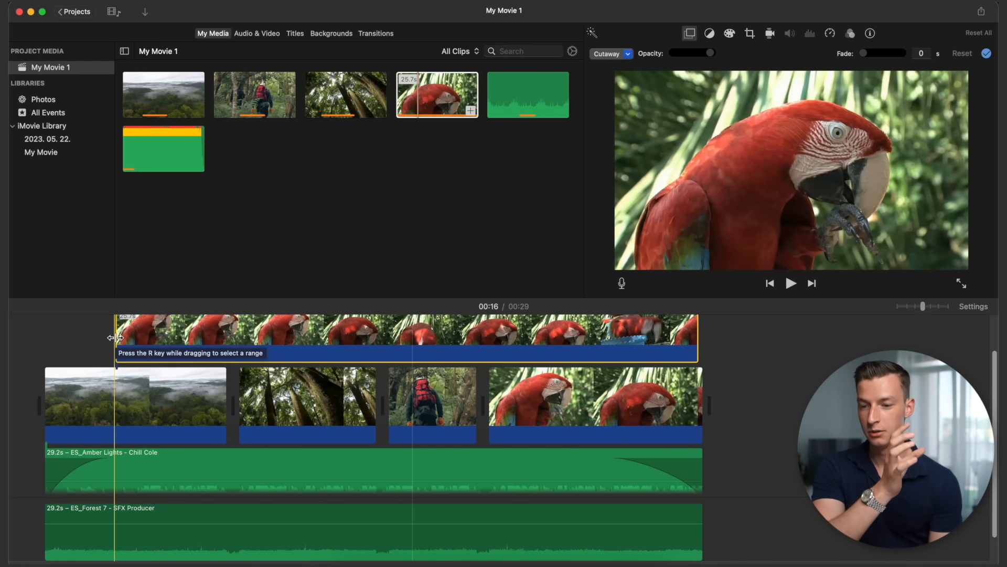
# Step: Shorten the parrot overlay from its end so that it finishes together with the aerial forest clip below
pyautogui.click(111, 326)
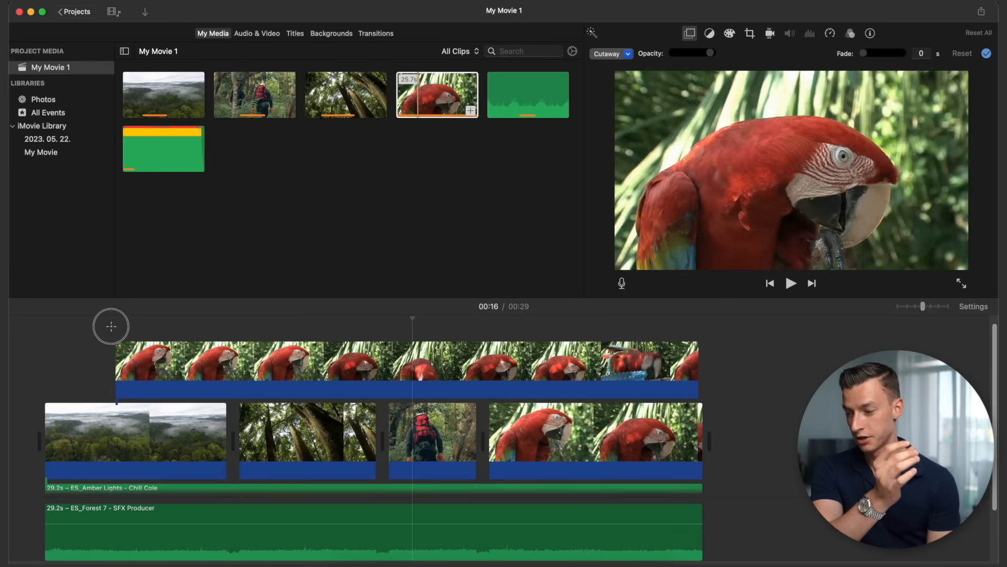
pyautogui.moveTo(111, 321); pyautogui.dragTo(163, 324)
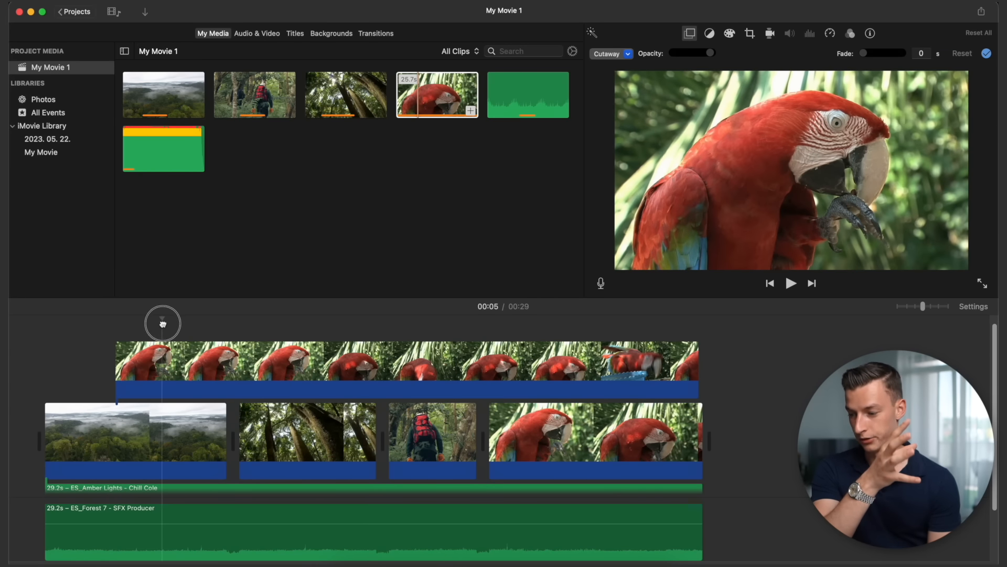
pyautogui.moveTo(698, 360); pyautogui.dragTo(237, 336)
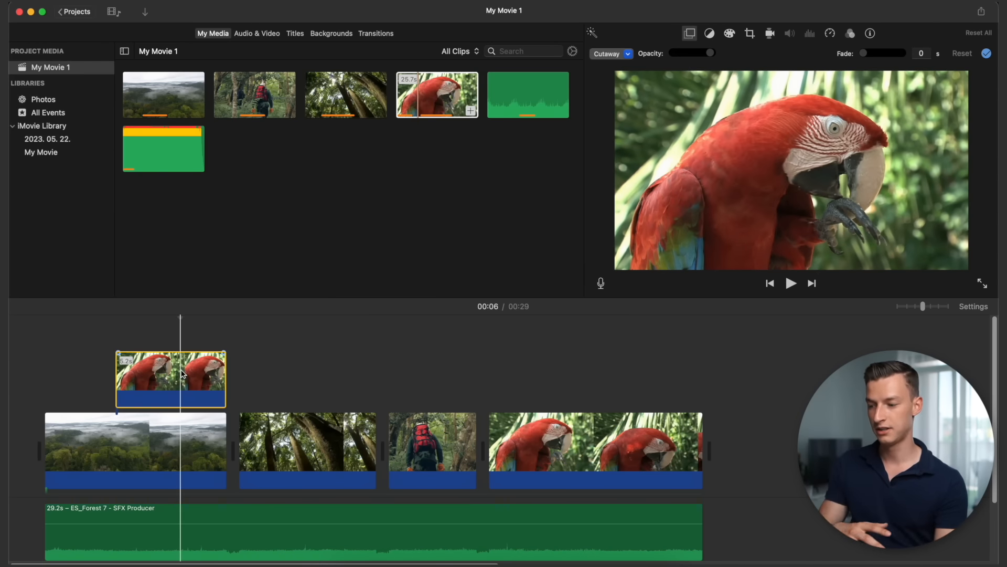
# Step: Select the parrot overlay, show it as a Split Screen instead of a Cutaway, and look at the available position options
pyautogui.click(129, 321)
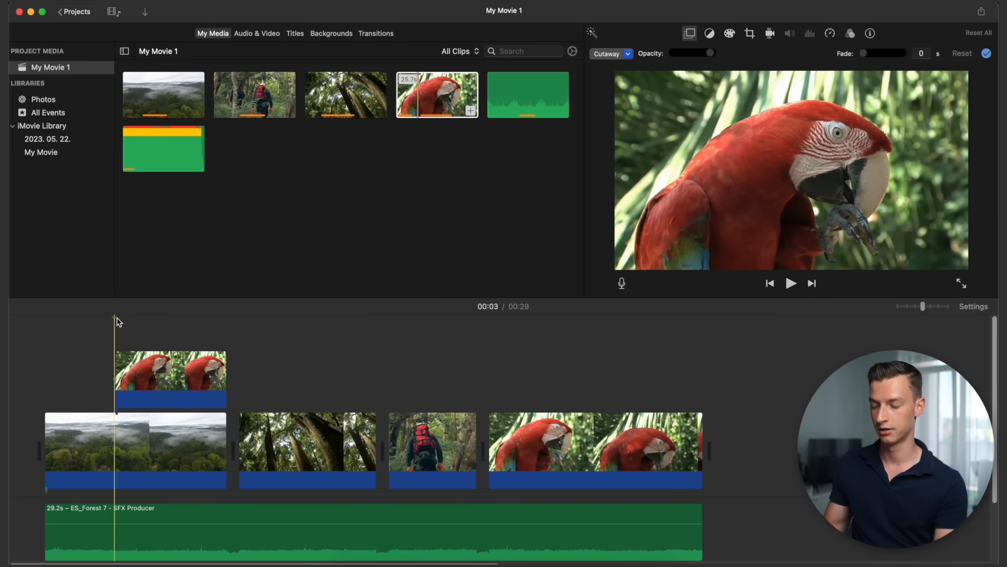
pyautogui.click(168, 388)
pyautogui.click(164, 329)
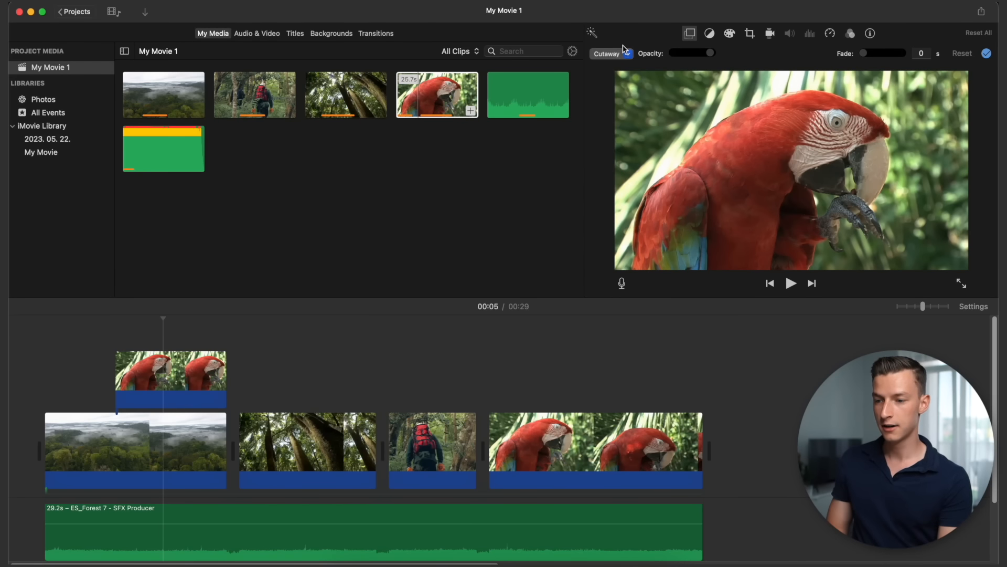
pyautogui.click(625, 53)
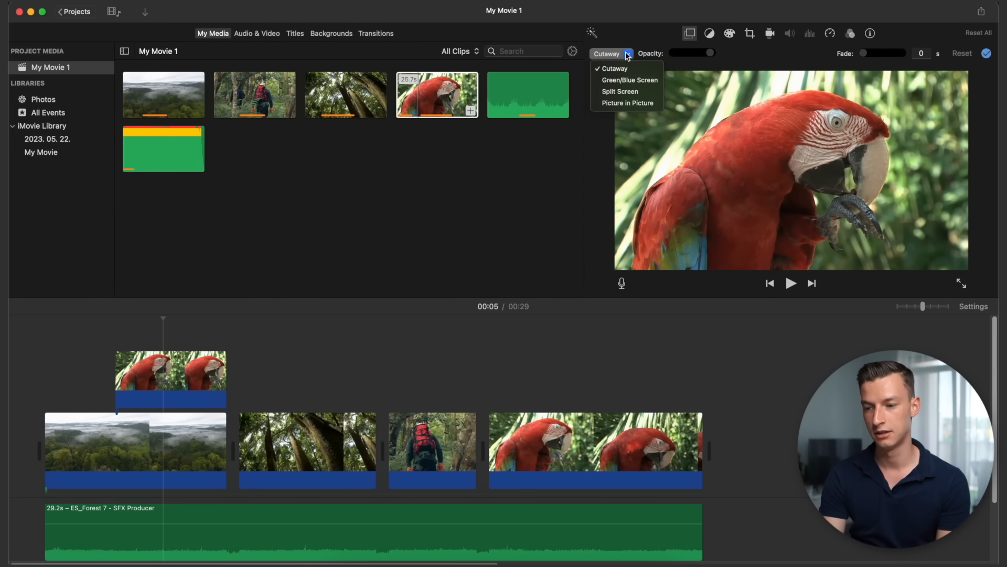
pyautogui.click(693, 34)
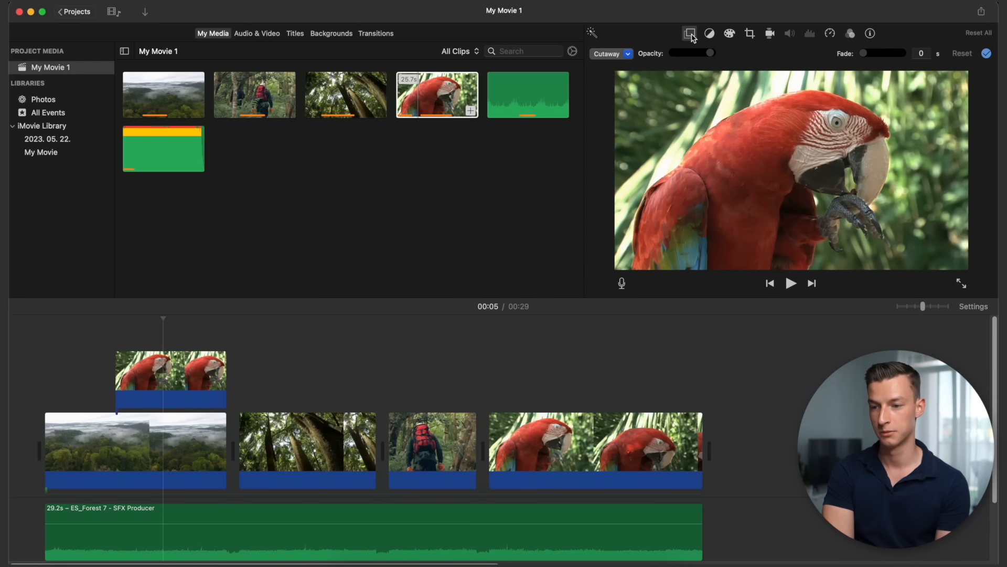
pyautogui.click(628, 54)
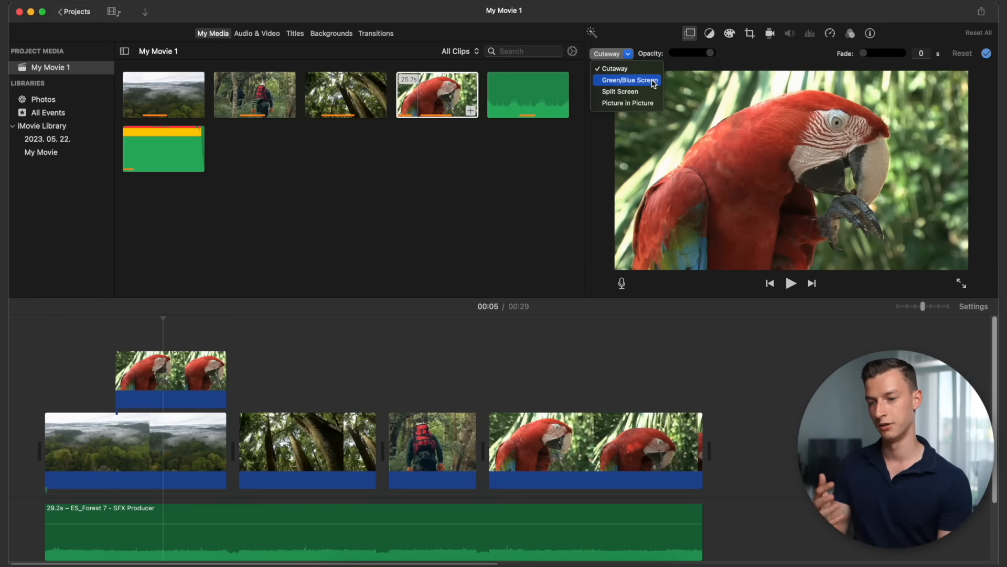
pyautogui.click(641, 95)
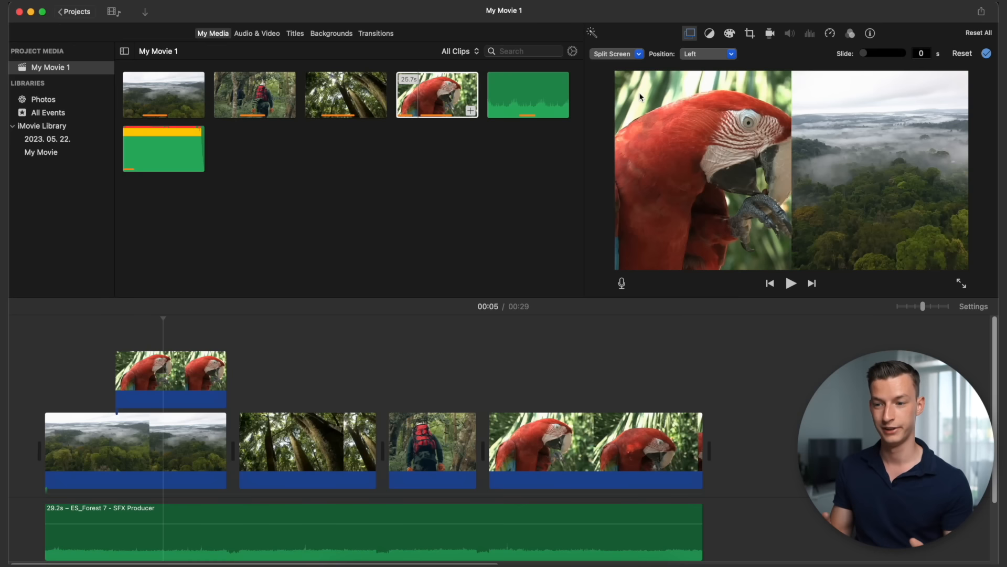
pyautogui.click(716, 54)
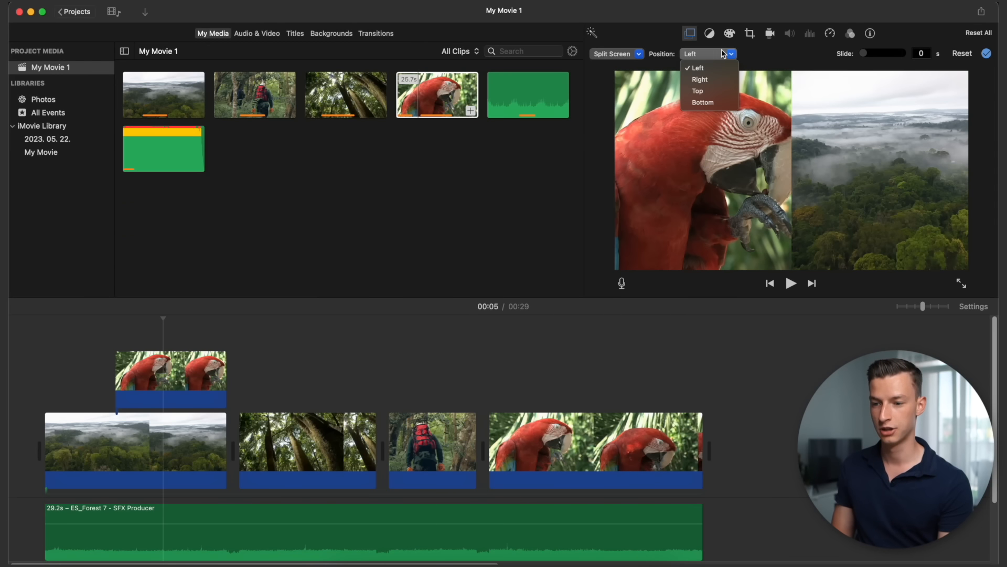
# Step: Set the parrot overlay to Picture in Picture, then enlarge the inset and place it in the upper-right corner of the frame
pyautogui.click(617, 54)
pyautogui.click(617, 54)
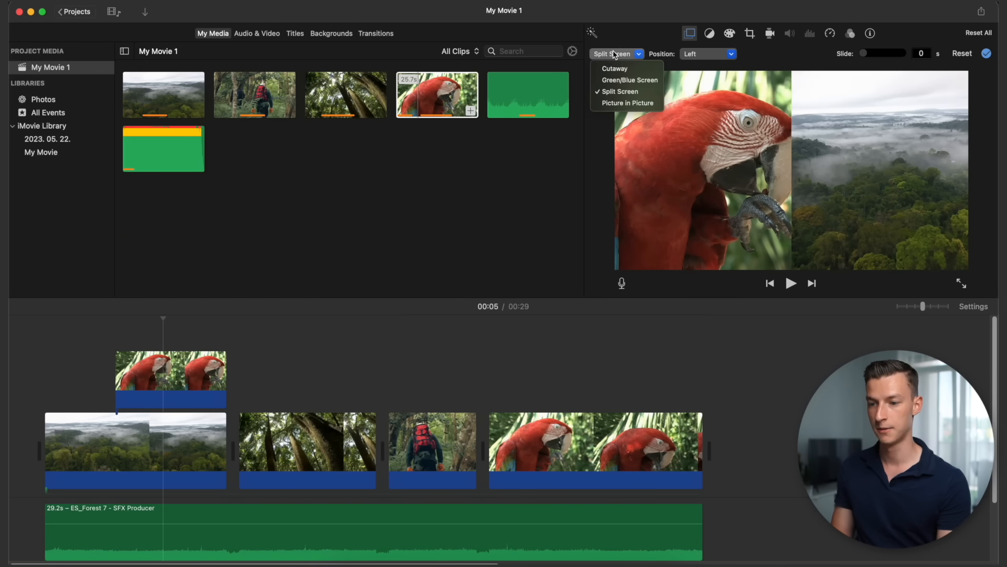
pyautogui.click(627, 104)
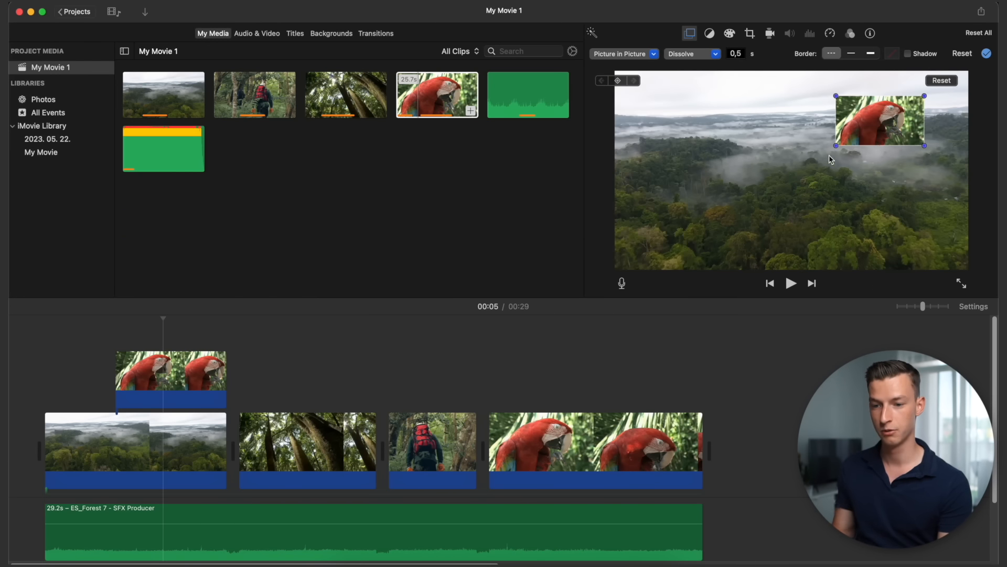
pyautogui.moveTo(834, 149); pyautogui.dragTo(868, 146)
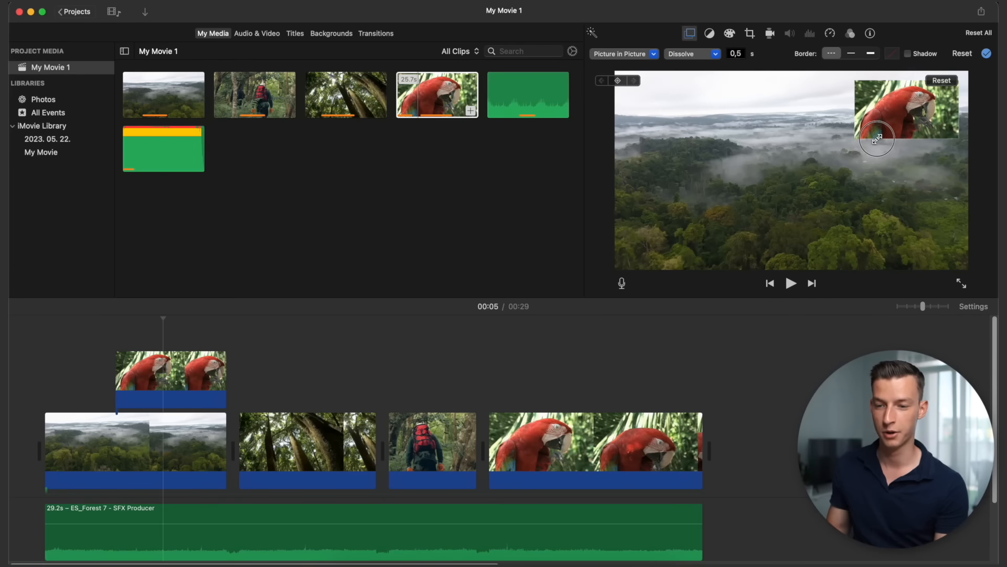
pyautogui.moveTo(856, 157); pyautogui.dragTo(864, 143)
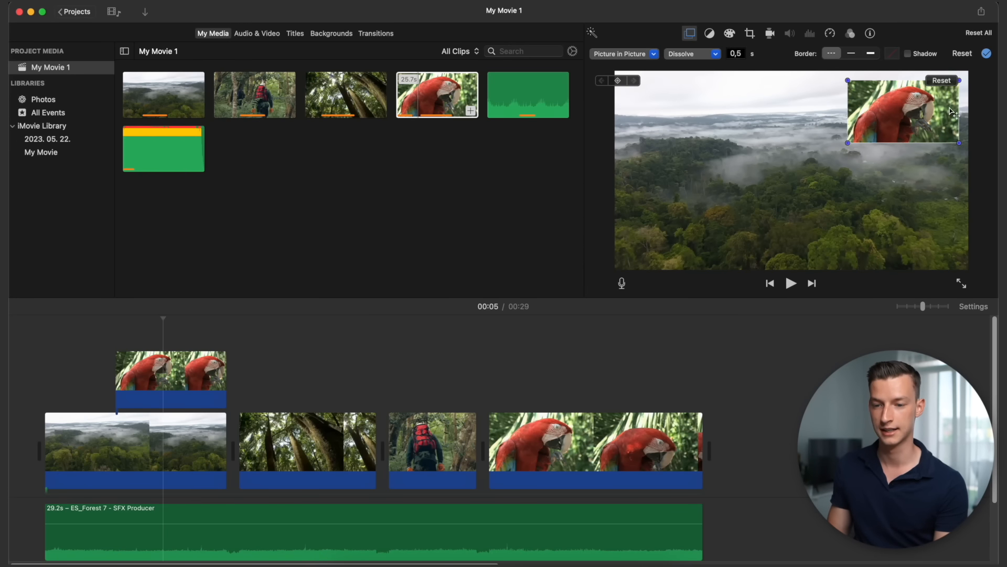
# Step: Play the movie from just before the parrot overlay to check how the picture-in-picture inset looks
pyautogui.click(92, 330)
pyautogui.press('space')
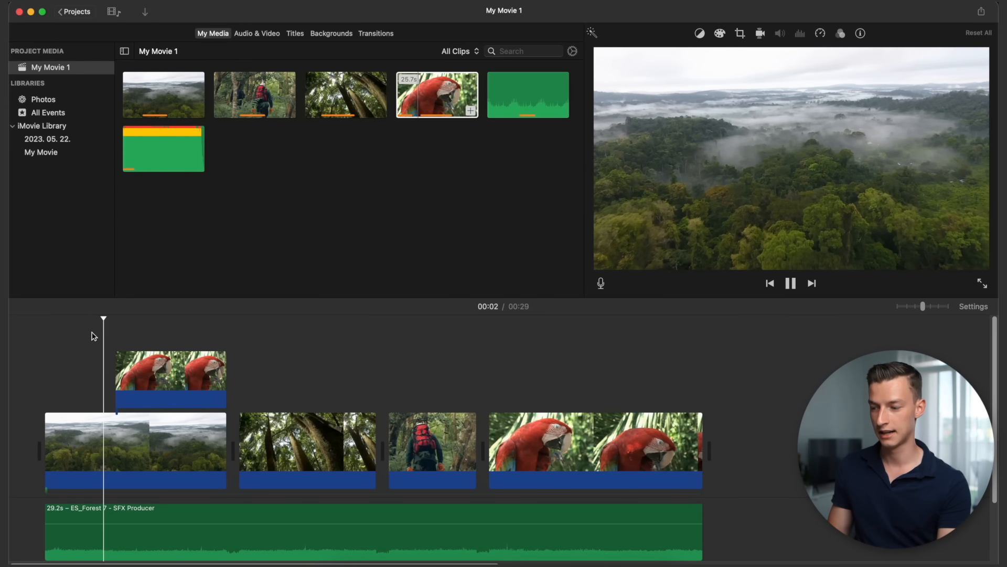
pyautogui.press('space')
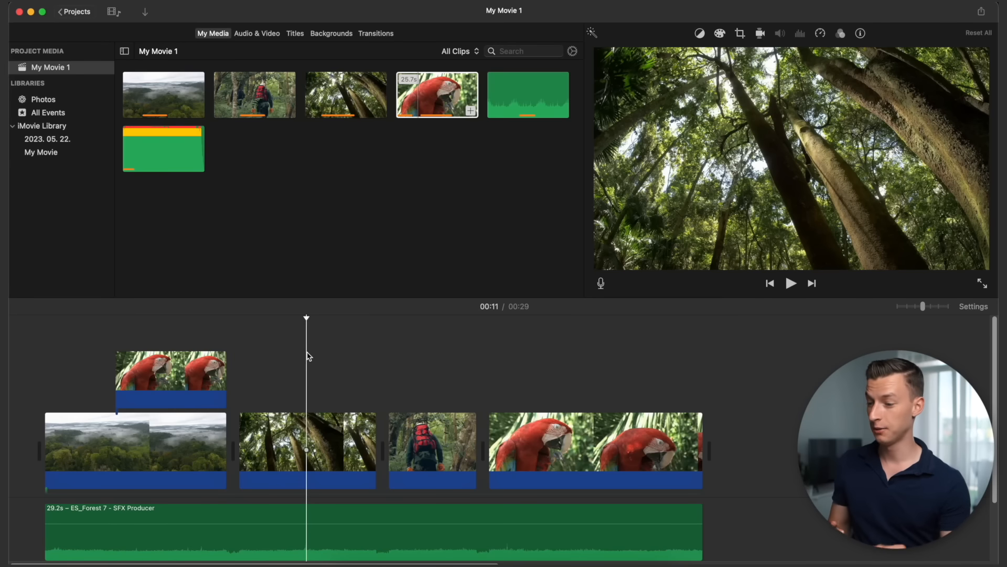
# Step: Add an Expand title from the title styles above the tall trees clip in the timeline
pyautogui.click(297, 34)
pyautogui.scroll(-2, 119, 115)
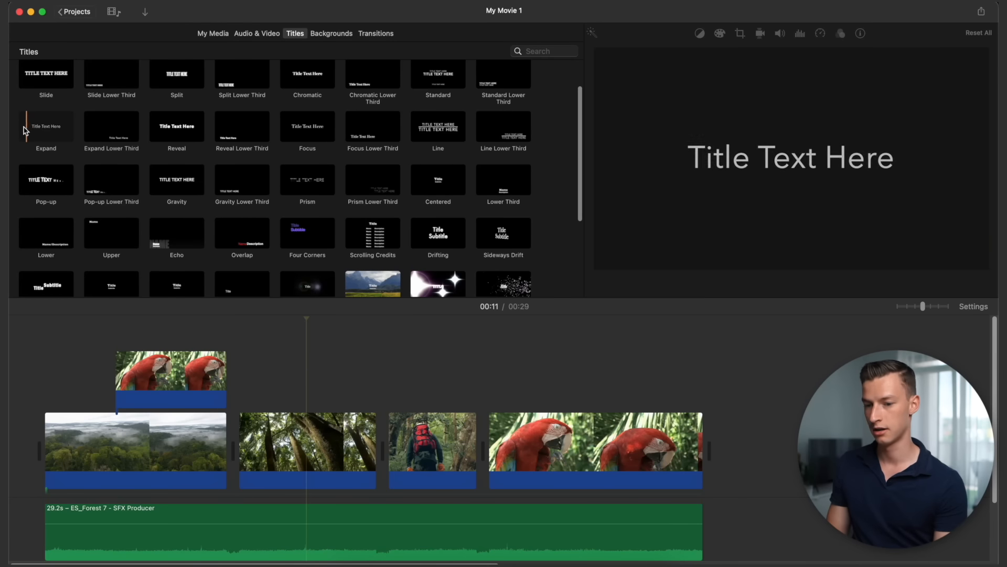
pyautogui.click(33, 132)
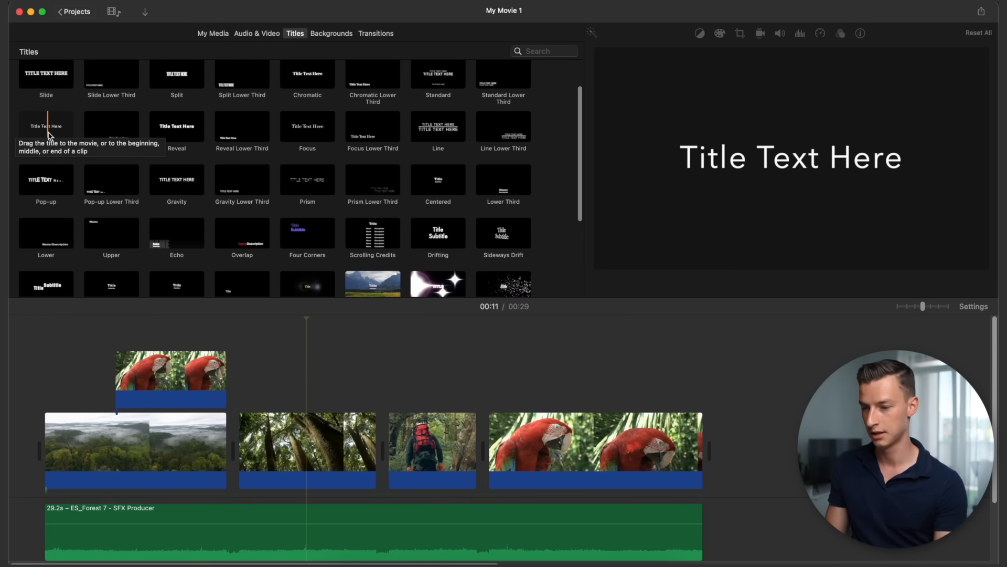
pyautogui.moveTo(47, 129); pyautogui.dragTo(269, 388)
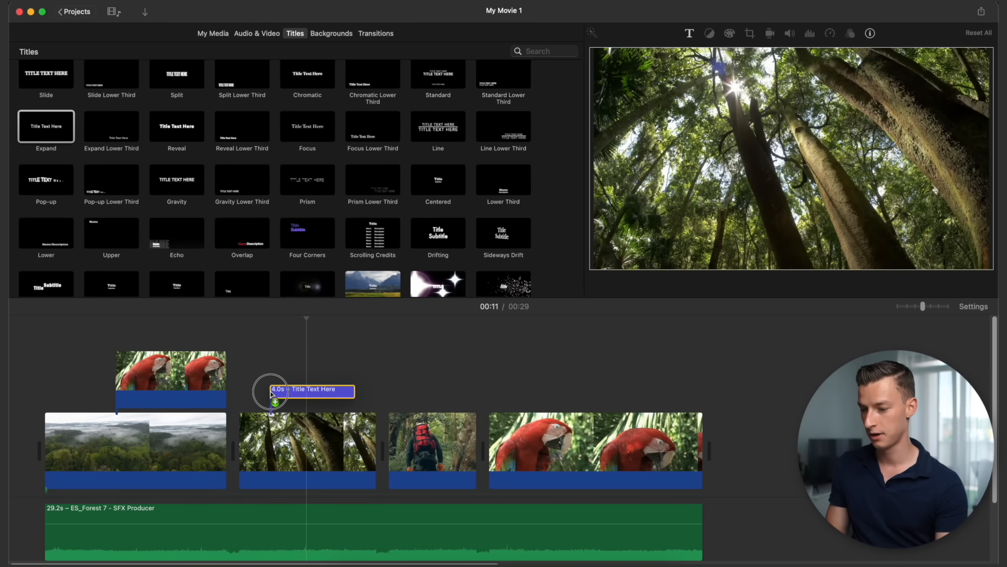
# Step: Stretch the title at both ends to about 6.4 s so that it spans nearly the whole tall trees clip
pyautogui.press('super+plus')
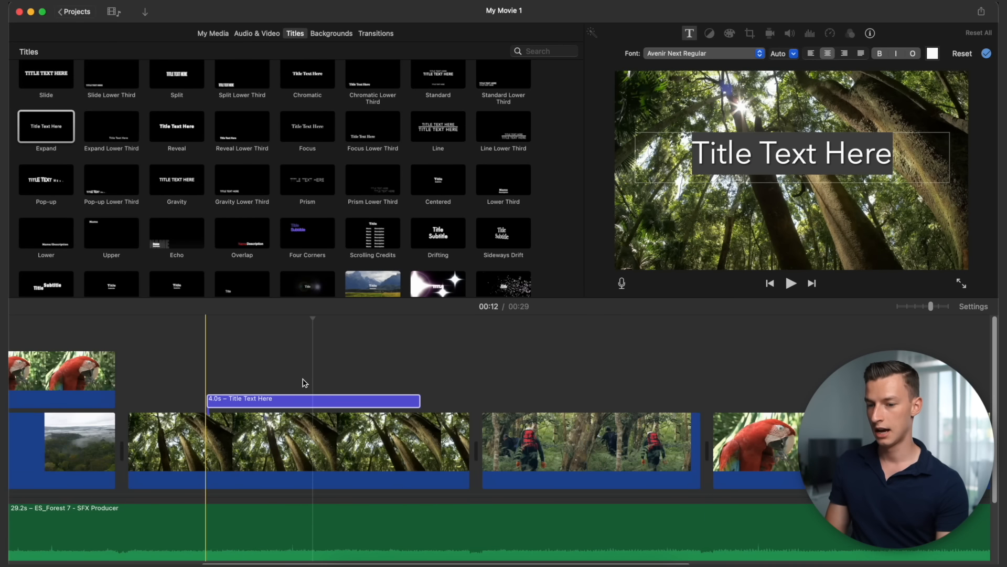
pyautogui.click(319, 384)
pyautogui.moveTo(420, 402); pyautogui.dragTo(470, 403)
pyautogui.moveTo(208, 401); pyautogui.dragTo(133, 399)
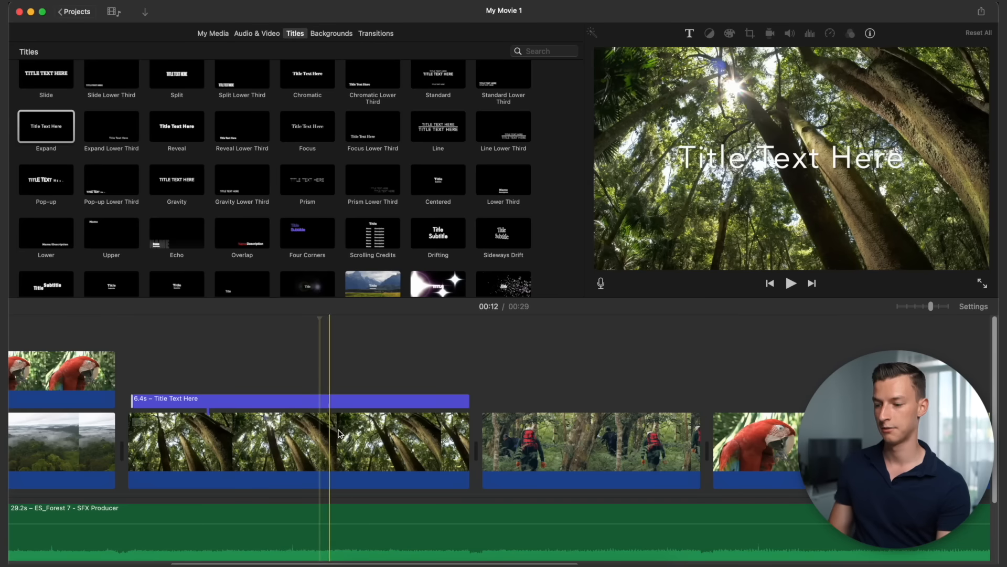
# Step: Replace the placeholder text of the title above the tall trees clip with FOREST
pyautogui.click(364, 404)
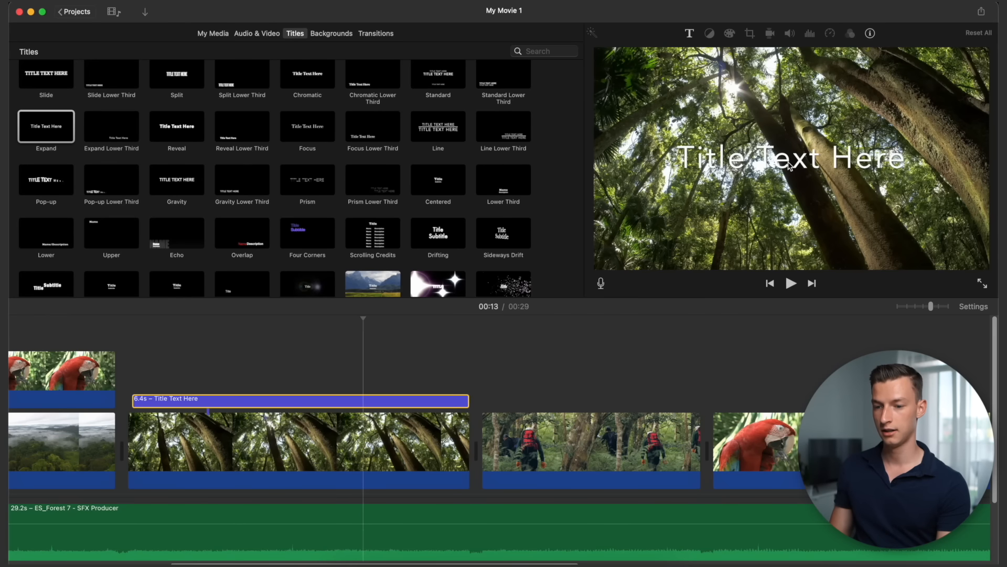
pyautogui.click(790, 166)
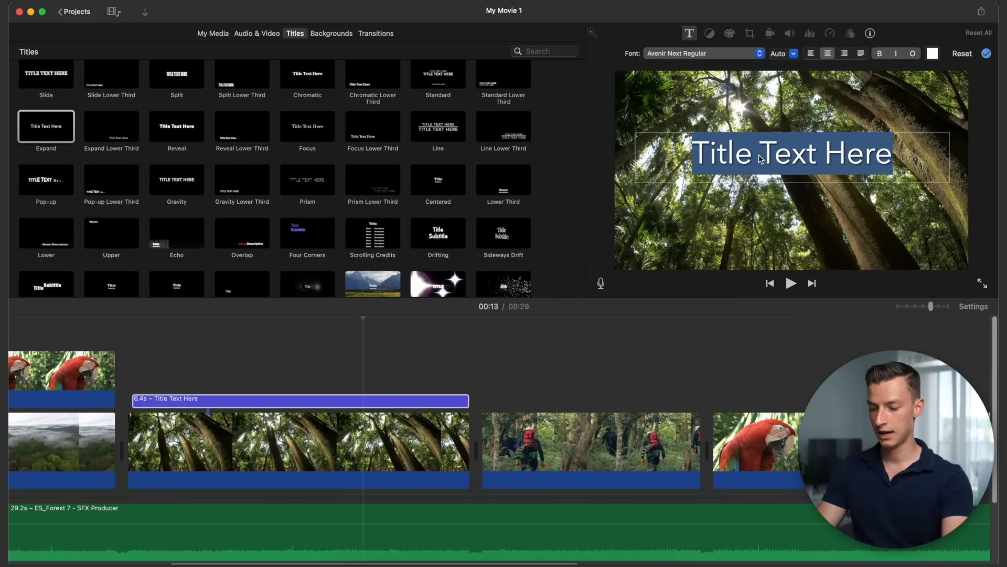
pyautogui.write('F')
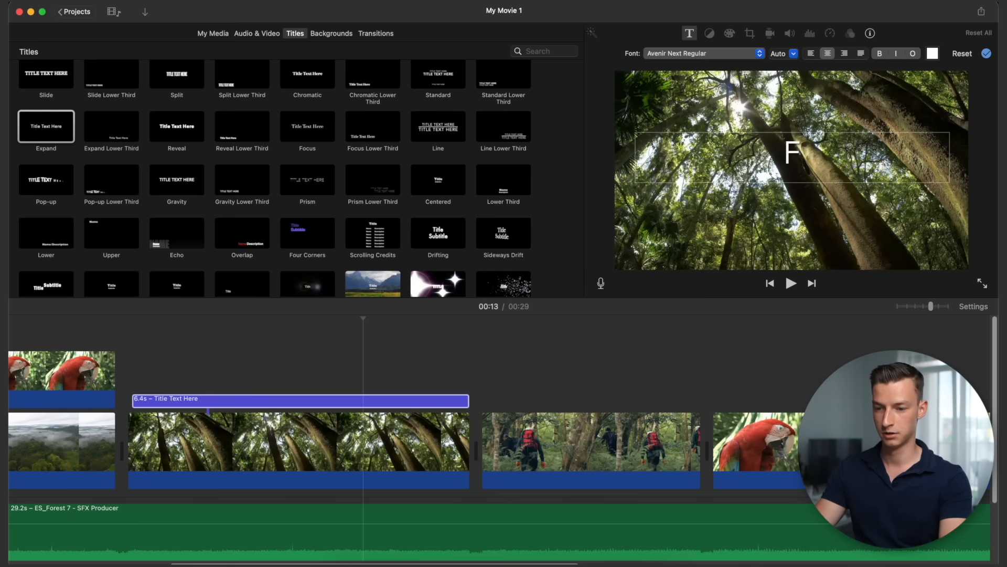
pyautogui.write('OREST')
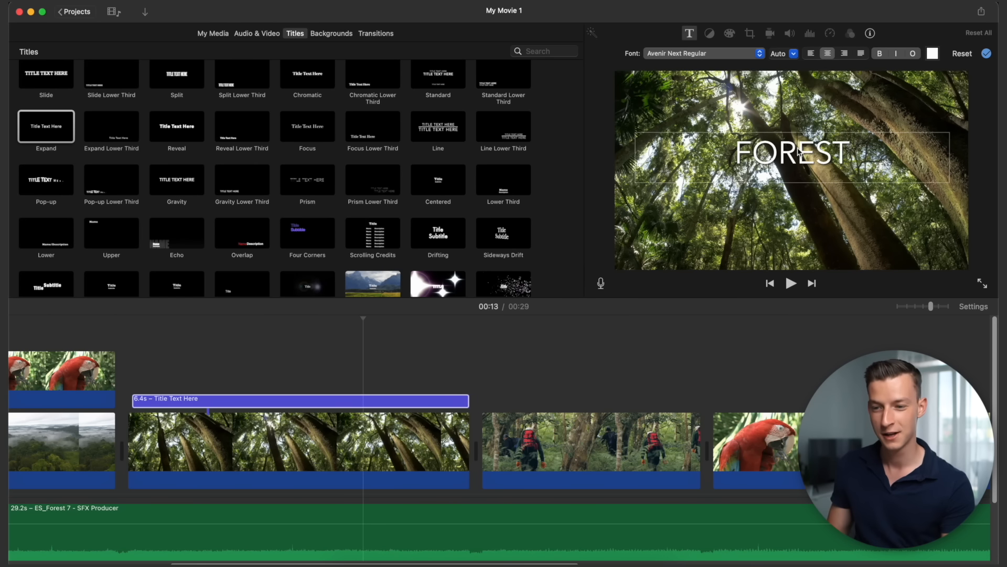
# Step: Change the font of the FOREST title to Helvetica Neue UltraLight
pyautogui.doubleClick(798, 152)
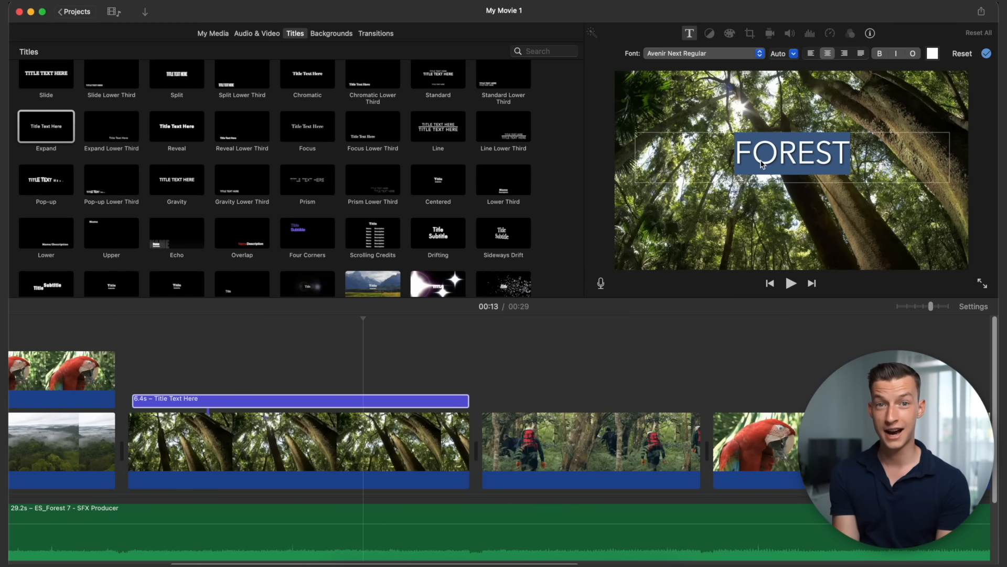
pyautogui.click(691, 58)
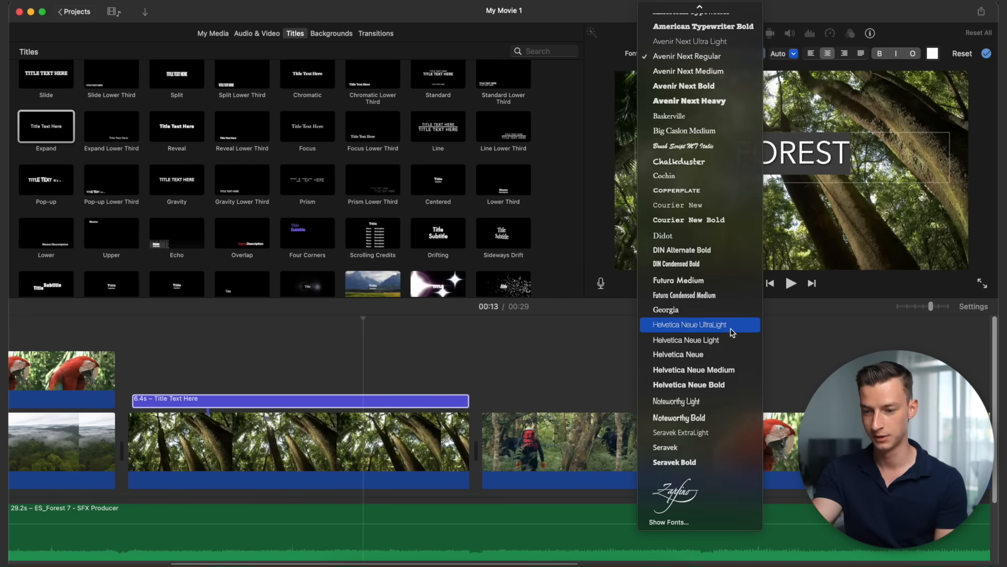
pyautogui.click(690, 325)
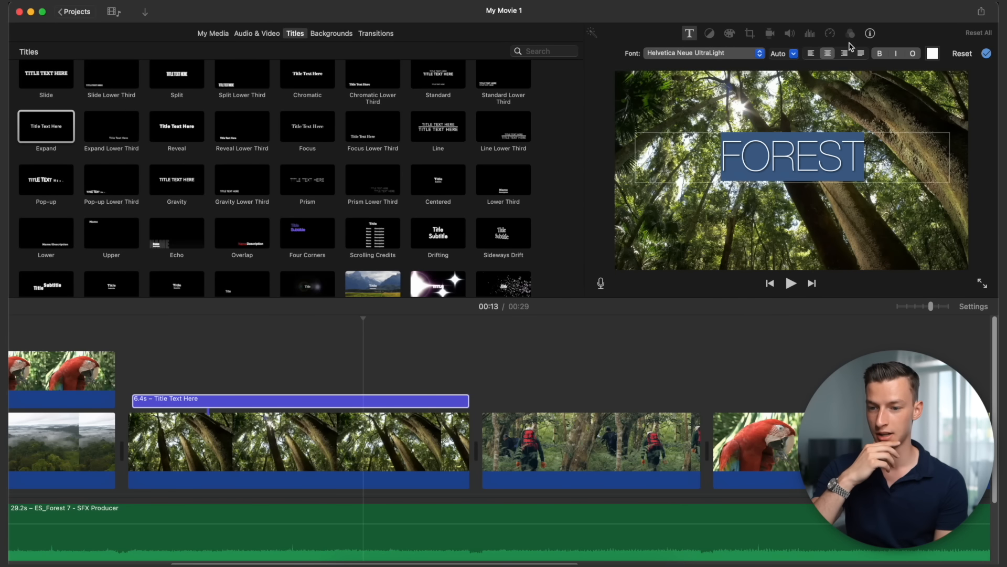
# Step: Try out the alignment, size, bold and italic options on the FOREST title
pyautogui.click(808, 54)
pyautogui.click(828, 54)
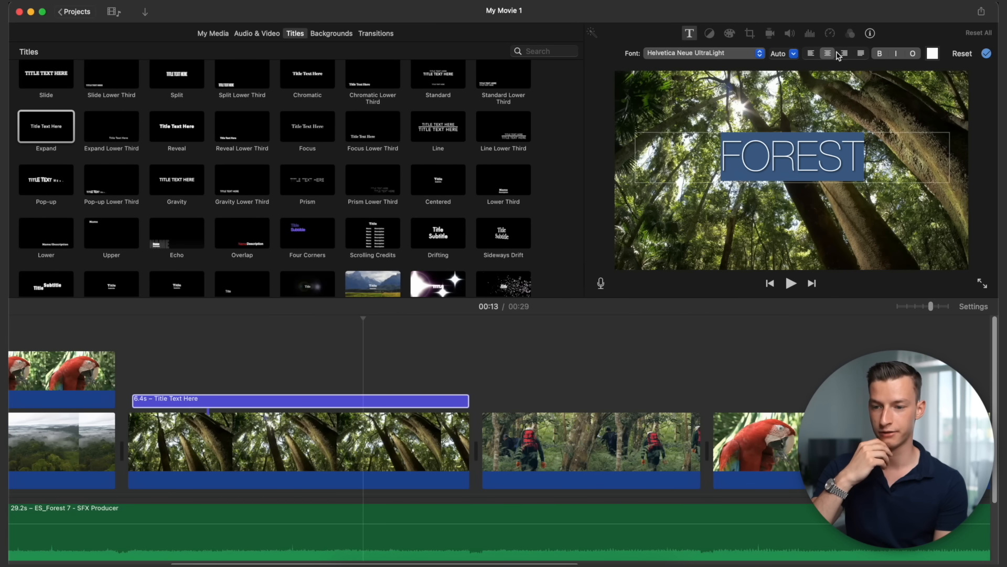
pyautogui.click(792, 54)
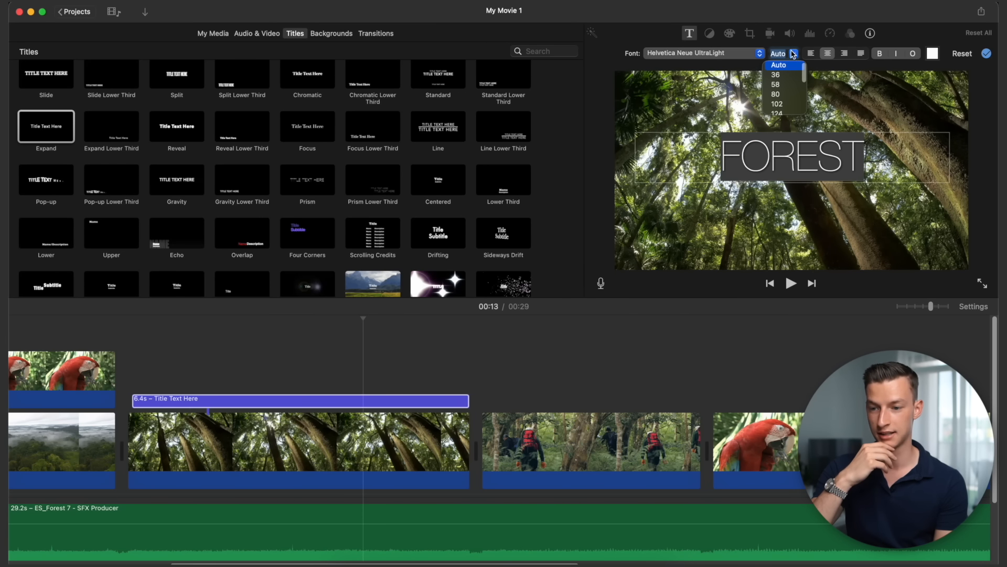
pyautogui.click(793, 55)
pyautogui.click(877, 55)
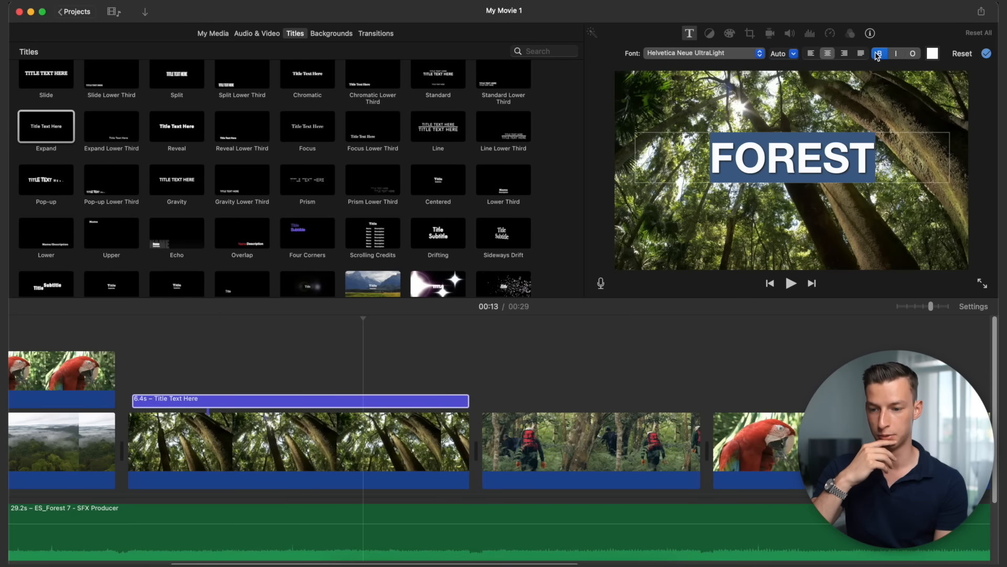
pyautogui.click(899, 54)
pyautogui.click(898, 54)
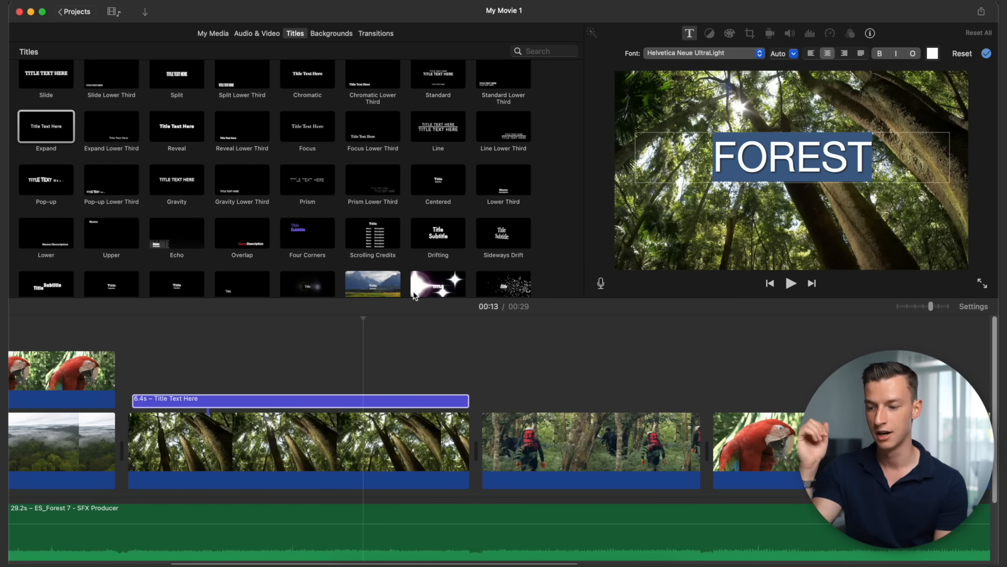
# Step: Play back the FOREST title, then browse the other title styles and preview Pop-up Lower Third
pyautogui.press('space')
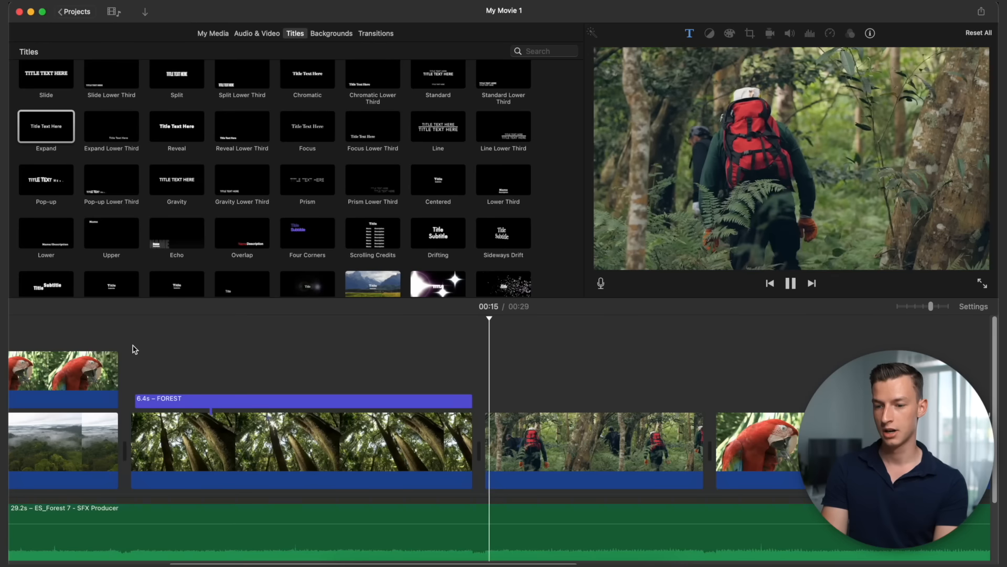
pyautogui.press('space')
pyautogui.scroll(-4, 157, 132)
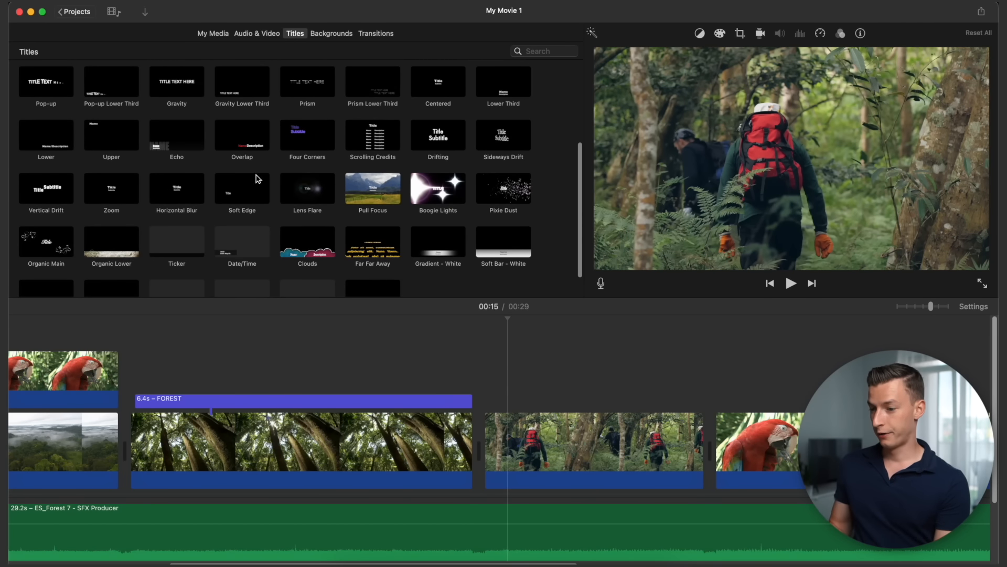
pyautogui.scroll(4, 381, 147)
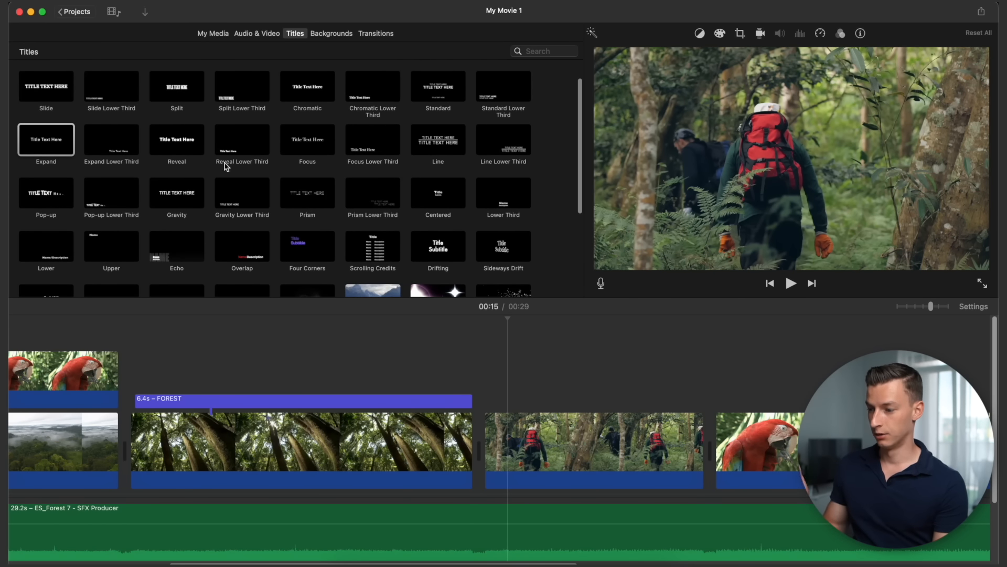
pyautogui.click(89, 199)
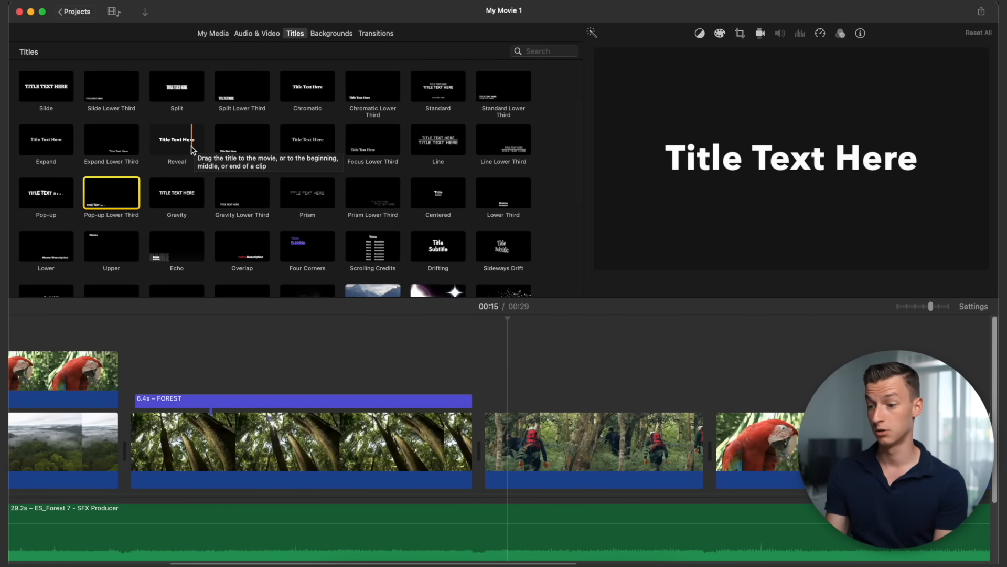
# Step: Browse the maps and backgrounds, and place the Gradient White background as an overlay near the start of the hiker clip
pyautogui.click(332, 33)
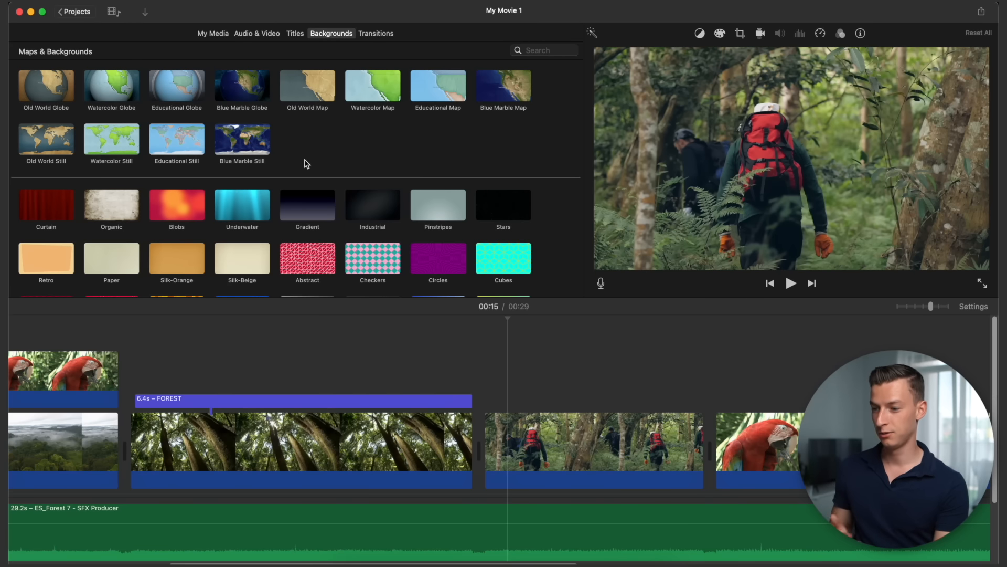
pyautogui.scroll(-6, 307, 164)
pyautogui.scroll(6, 308, 246)
pyautogui.scroll(-4, 310, 250)
pyautogui.moveTo(300, 195); pyautogui.dragTo(519, 381)
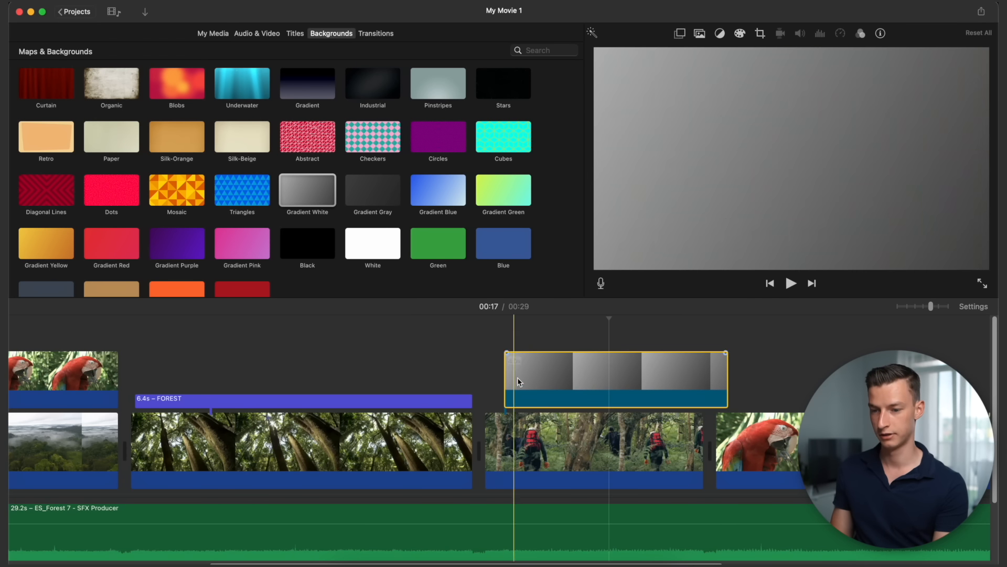
# Step: Move the Gradient White background beneath the FOREST title and extend both its ends to match the title's length
pyautogui.click(565, 343)
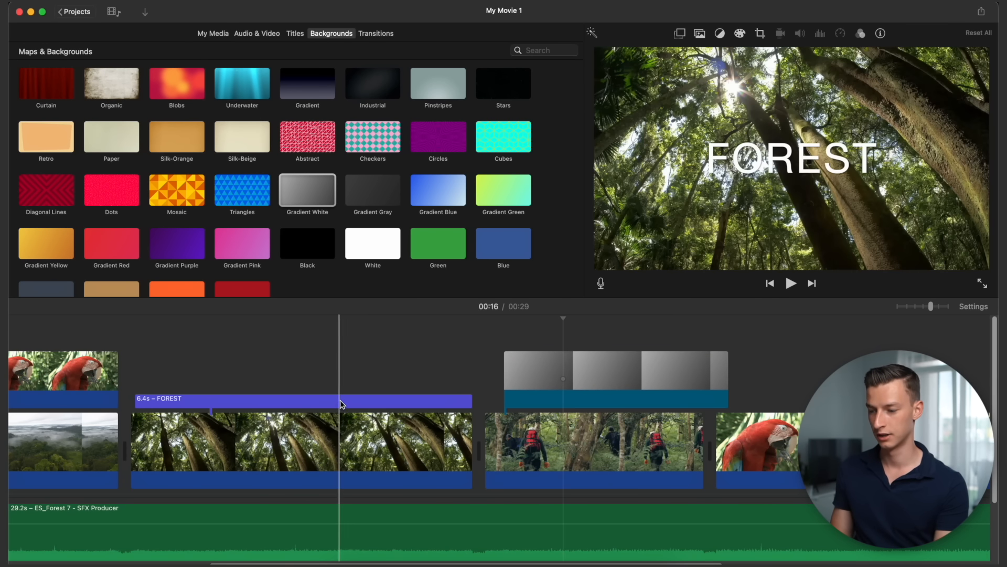
pyautogui.moveTo(514, 361); pyautogui.dragTo(235, 374)
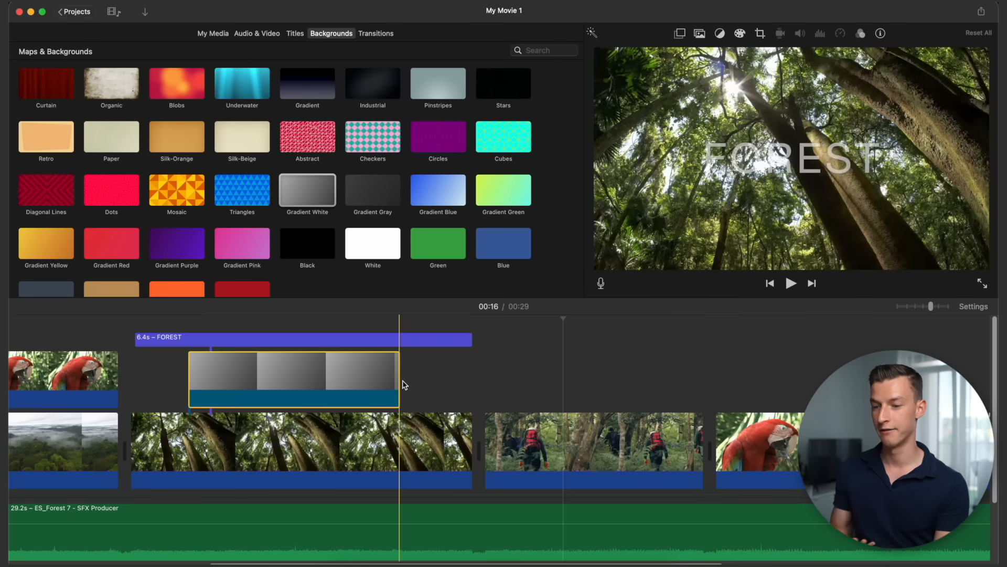
pyautogui.press('space')
pyautogui.press('space')
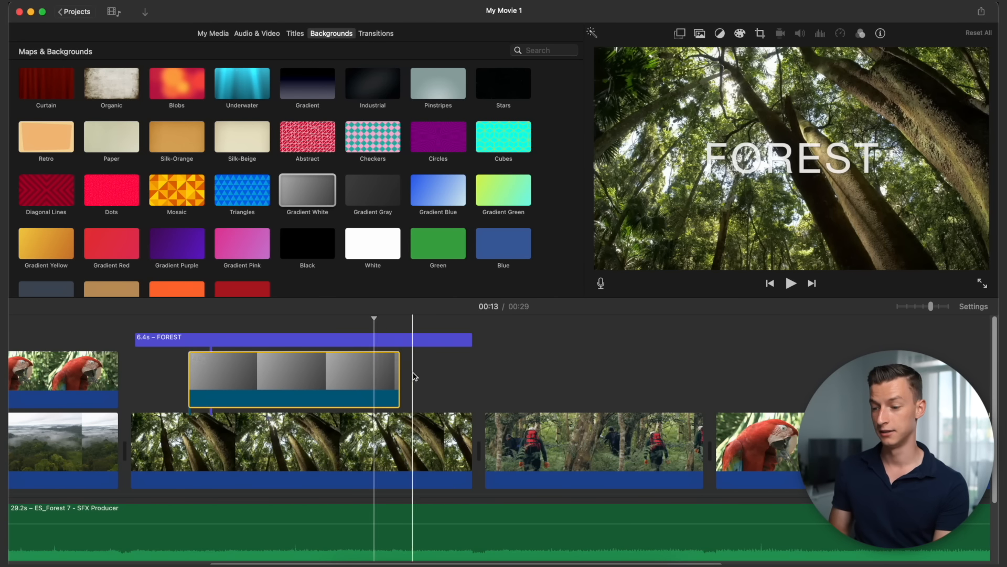
pyautogui.moveTo(400, 376); pyautogui.dragTo(468, 377)
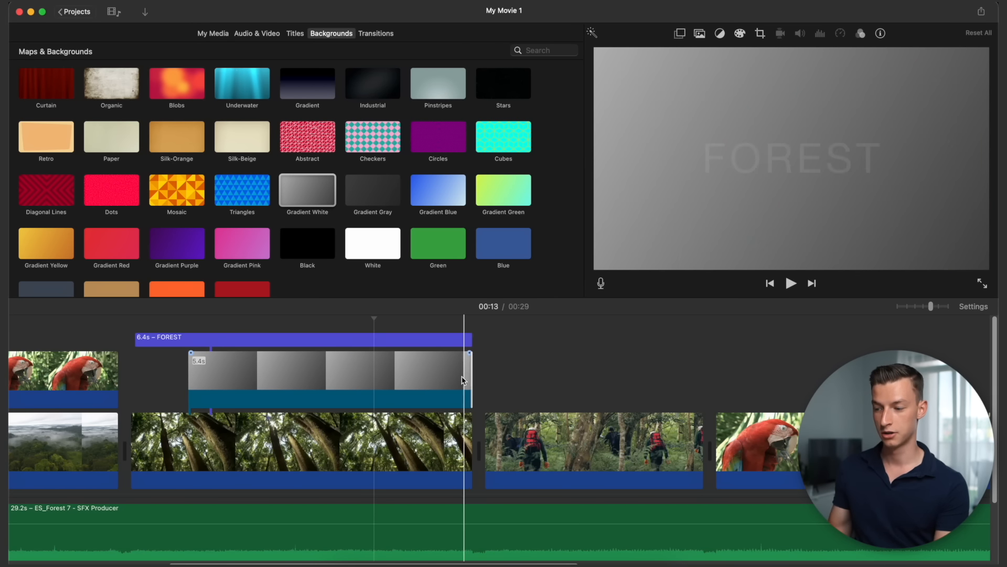
pyautogui.moveTo(190, 377); pyautogui.dragTo(138, 377)
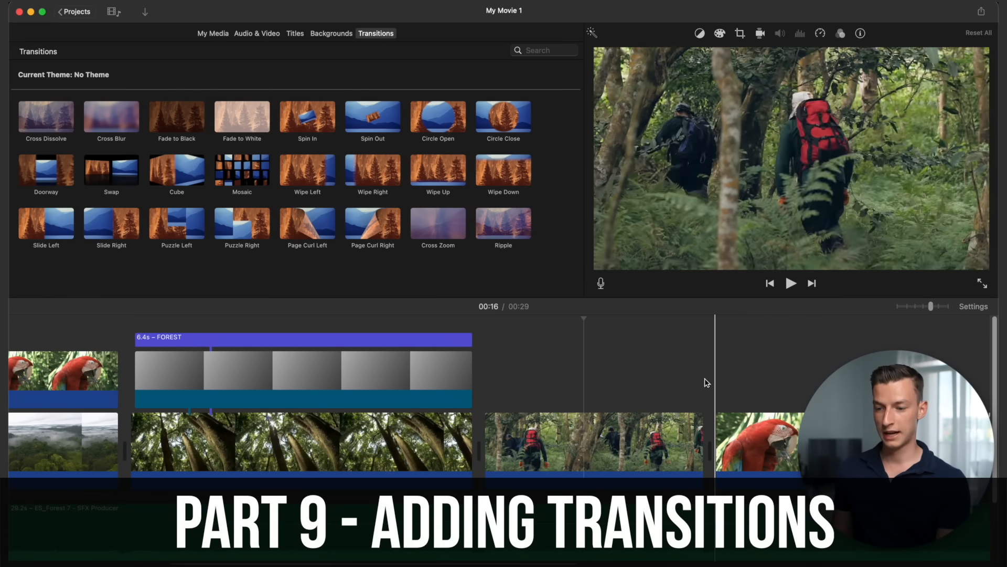
# Step: Add a Cross Dissolve transition between the hiker clip and the final parrot clip, and play it back
pyautogui.click(675, 390)
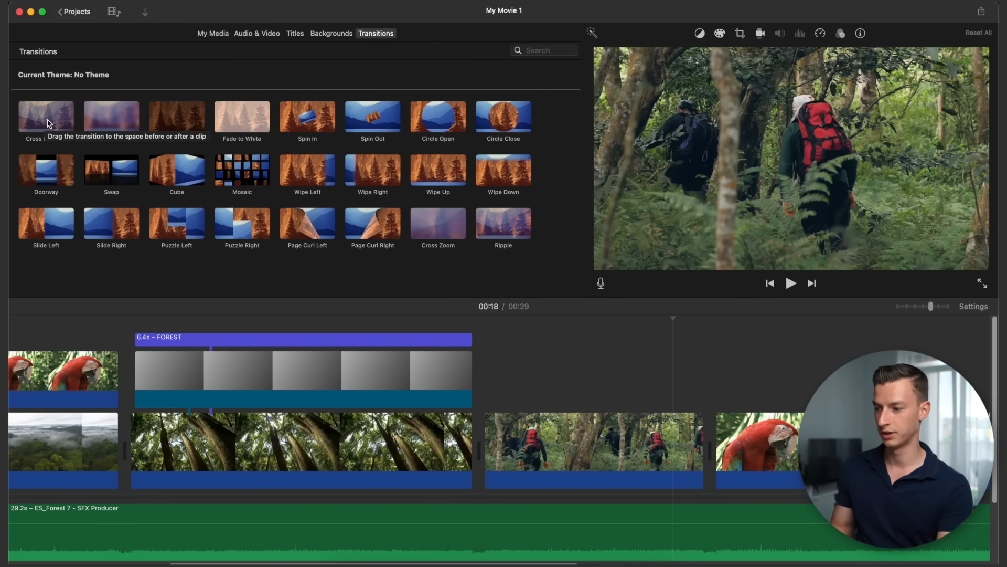
pyautogui.moveTo(47, 122); pyautogui.dragTo(681, 441)
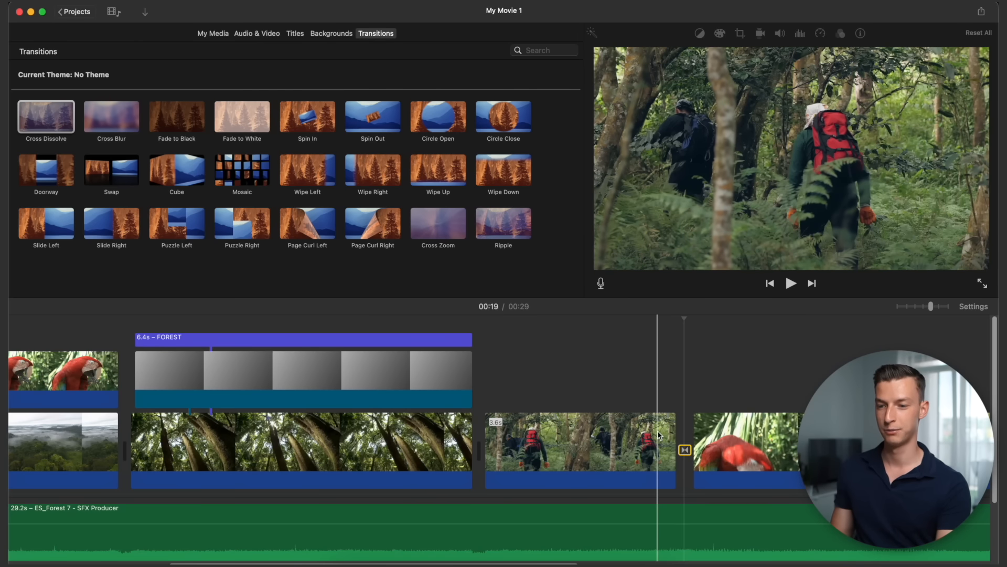
pyautogui.press('space')
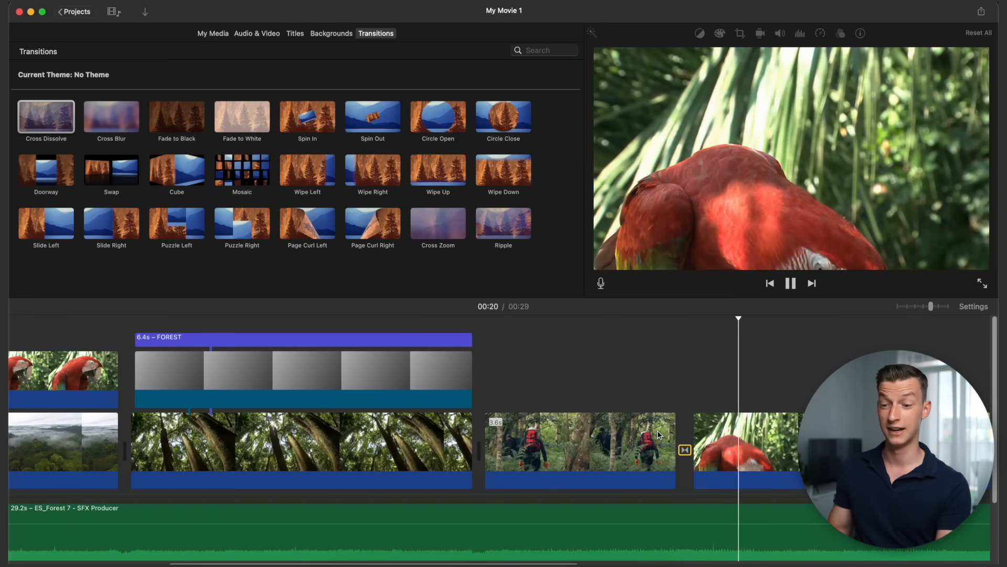
pyautogui.press('space')
# Step: Replace the transition between the hiker and parrot clips with Cube, and play it back
pyautogui.click(685, 451)
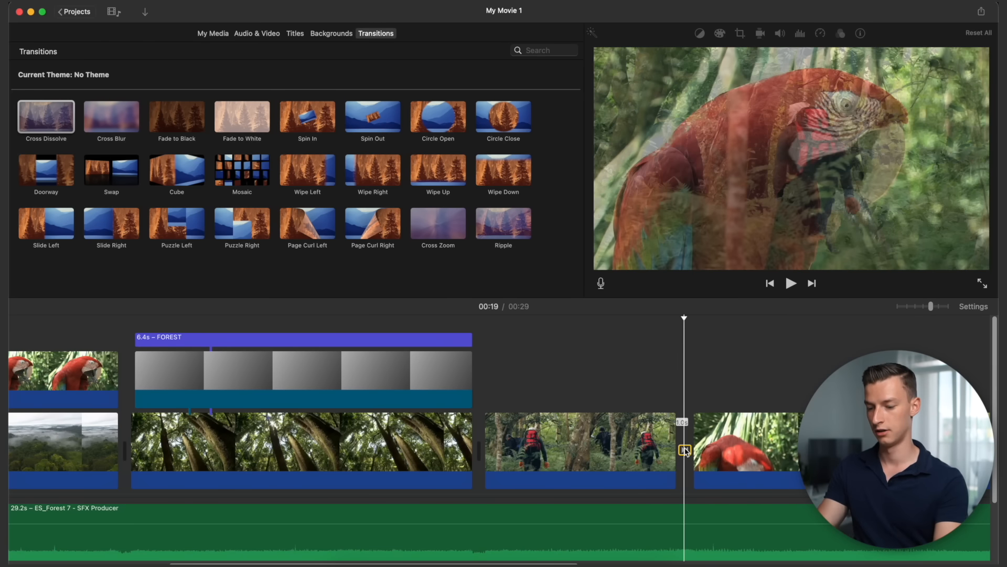
pyautogui.press('Delete')
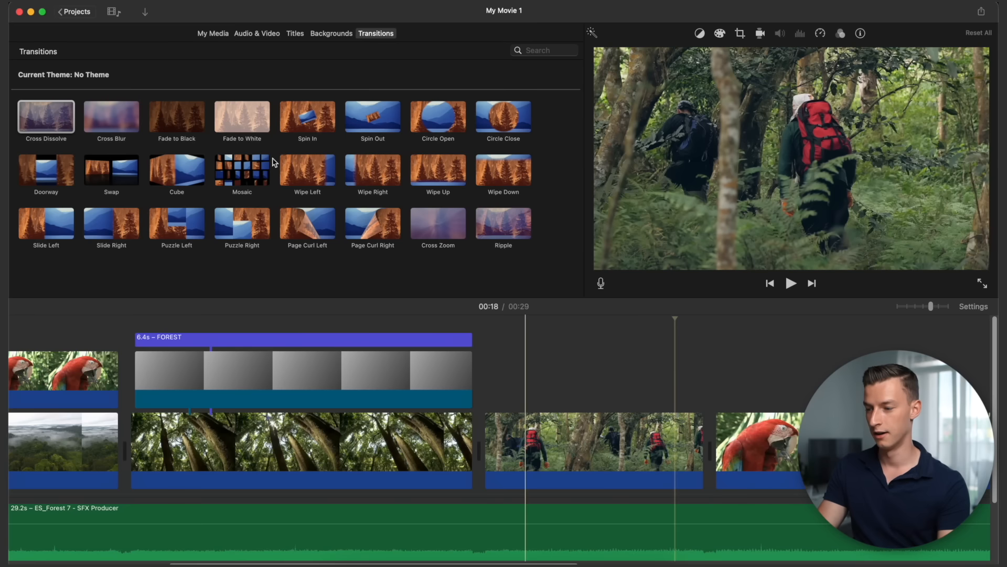
pyautogui.click(168, 174)
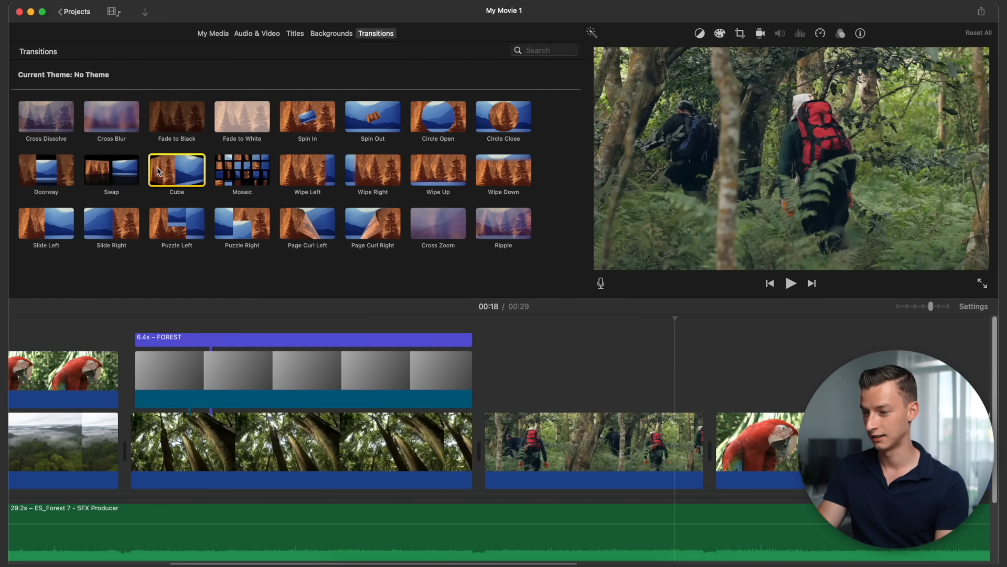
pyautogui.moveTo(157, 168); pyautogui.dragTo(675, 447)
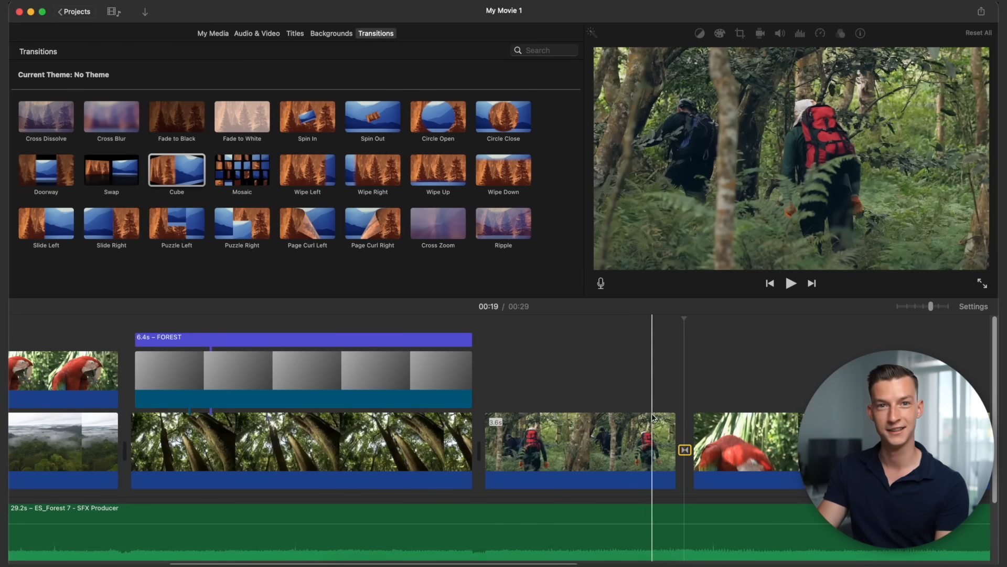
pyautogui.press('space')
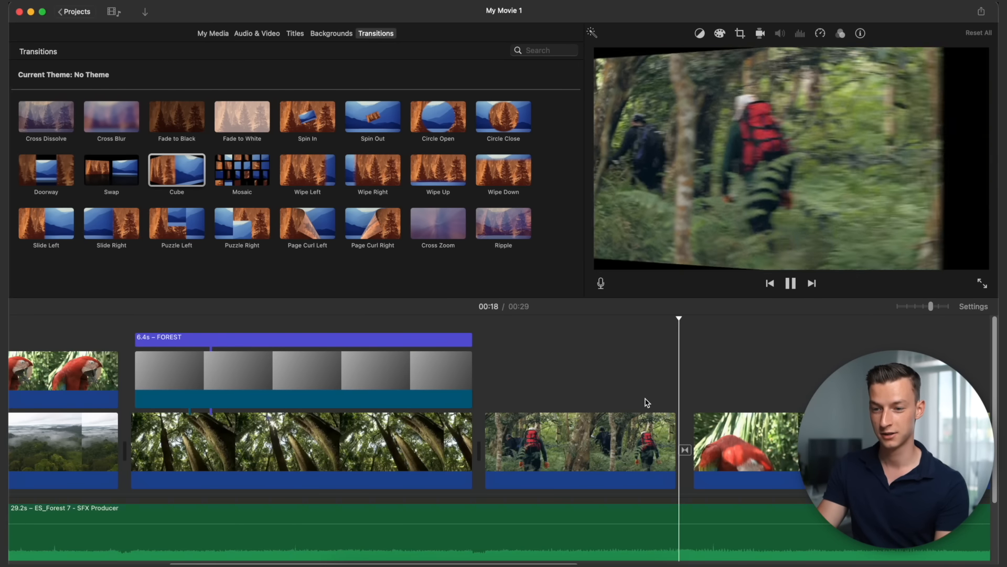
pyautogui.press('space')
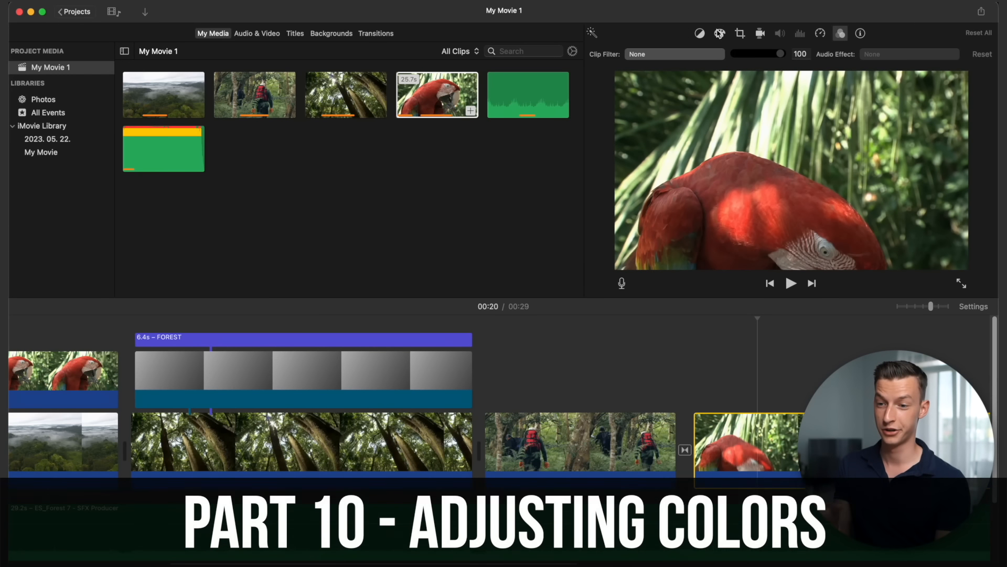
# Step: Try out White Balance on the final parrot clip, and apply Auto color balance to it
pyautogui.hscroll(5, 742, 388)
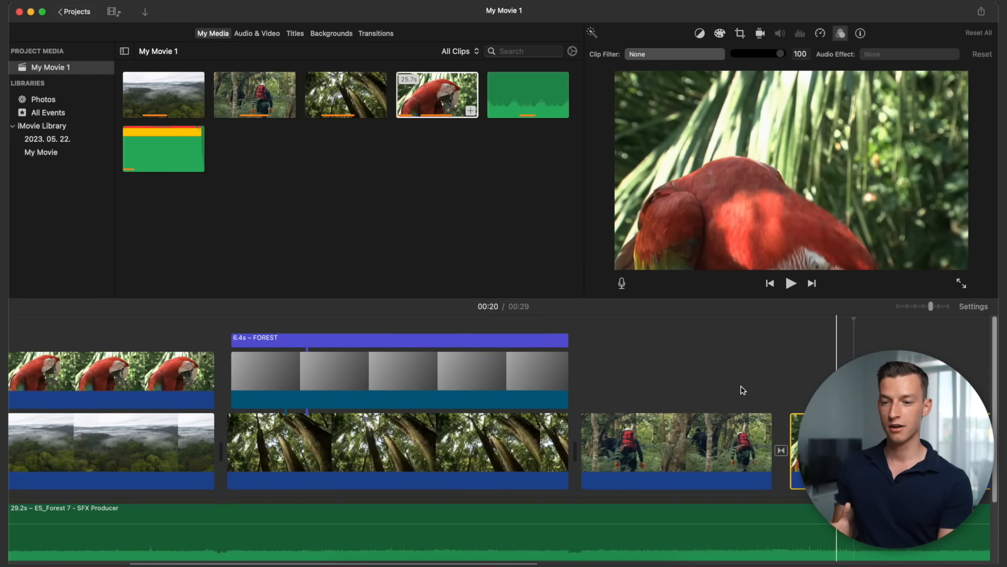
pyautogui.click(639, 445)
pyautogui.click(701, 34)
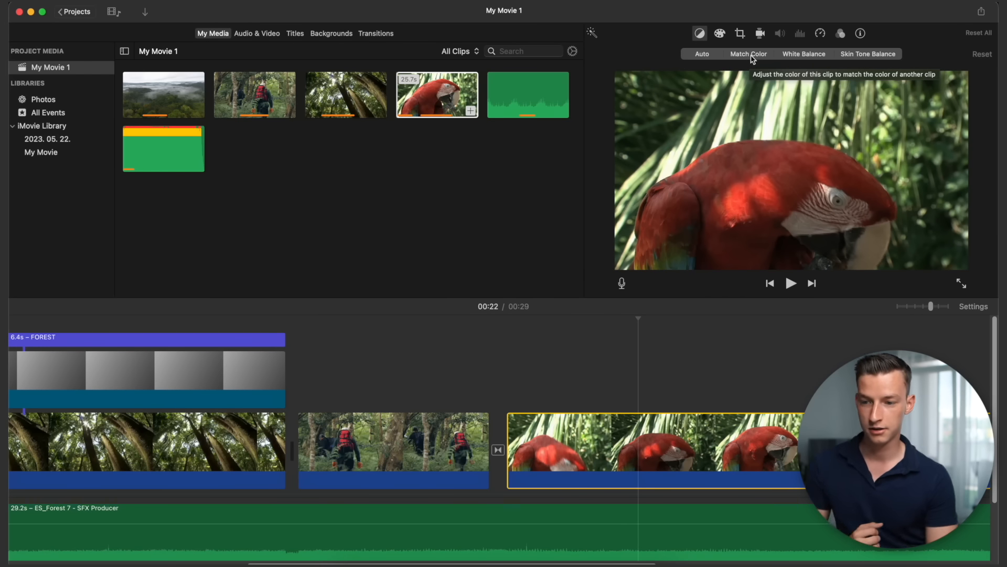
pyautogui.click(803, 54)
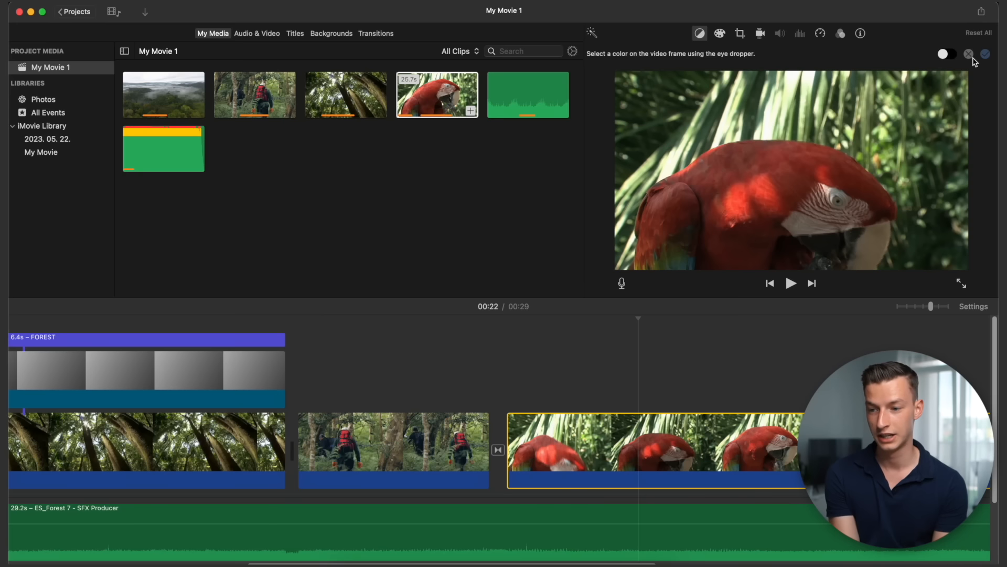
pyautogui.click(986, 54)
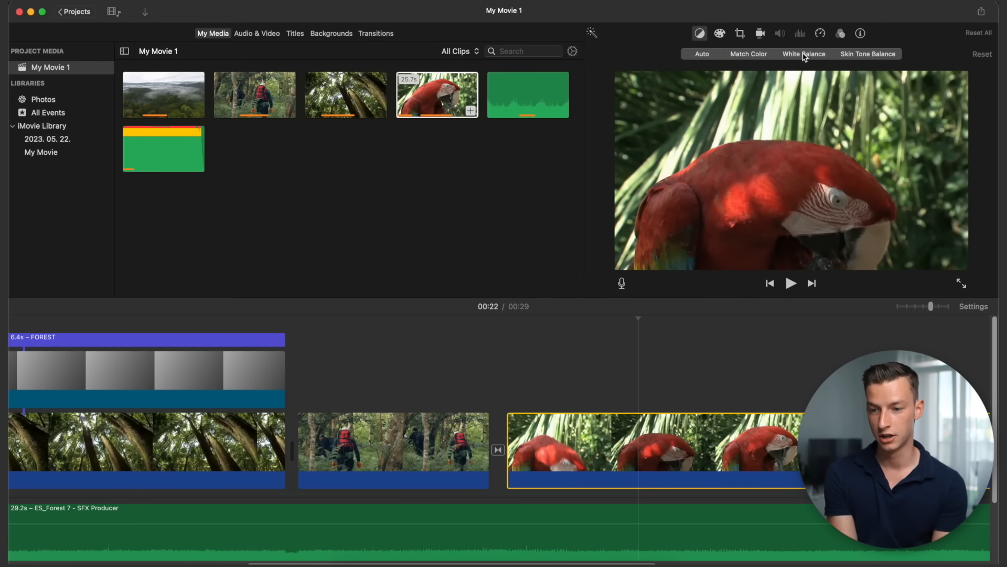
pyautogui.click(711, 58)
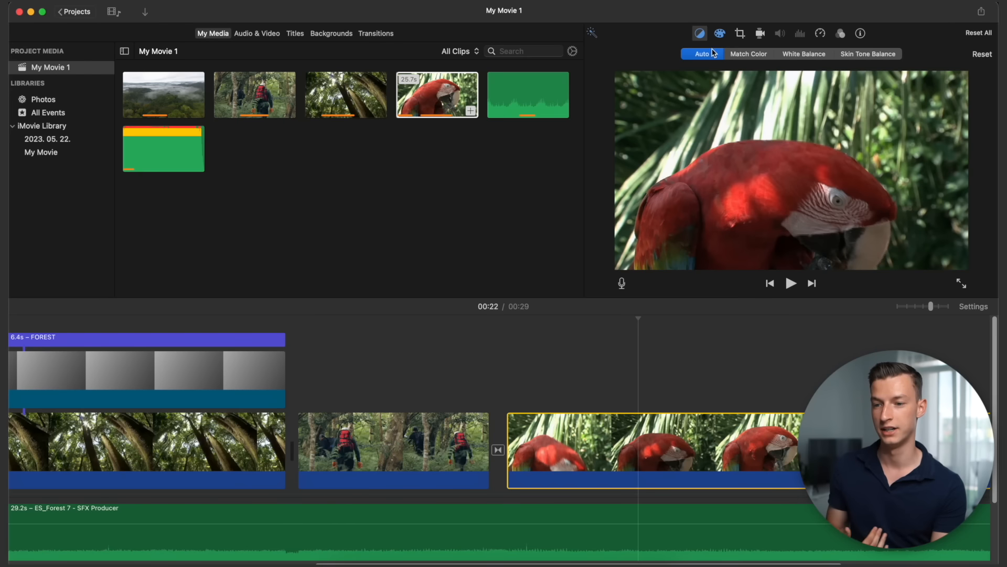
# Step: Color-correct the parrot clip with darker shadows, stronger contrast and higher saturation, also trying out the color temperature
pyautogui.click(720, 34)
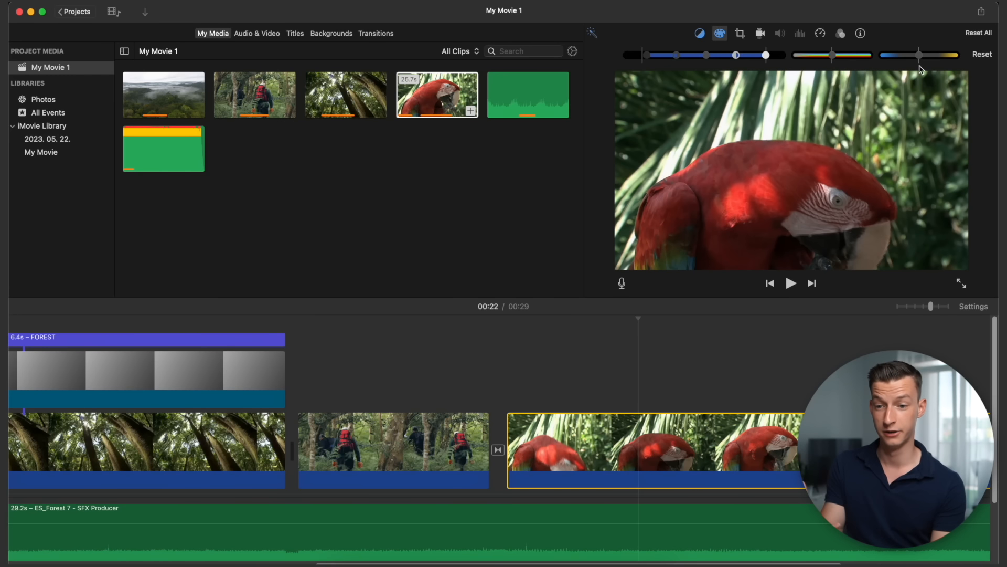
pyautogui.moveTo(918, 56)
pyautogui.mouseDown()
pyautogui.moveTo(888, 58)
pyautogui.moveTo(929, 59)
pyautogui.mouseUp()
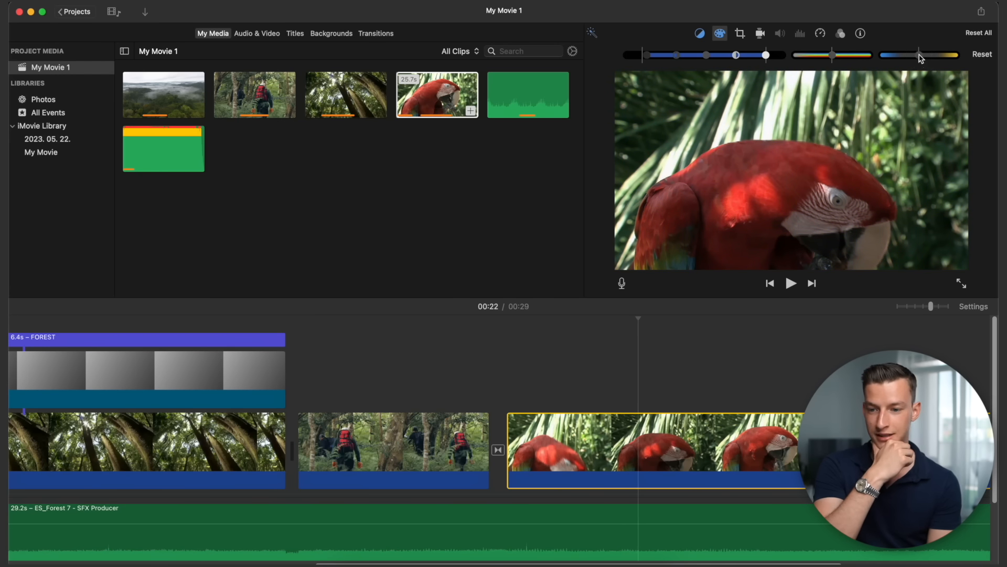
pyautogui.moveTo(833, 57)
pyautogui.mouseDown()
pyautogui.moveTo(866, 55)
pyautogui.moveTo(816, 55)
pyautogui.moveTo(850, 59)
pyautogui.moveTo(835, 60)
pyautogui.mouseUp()
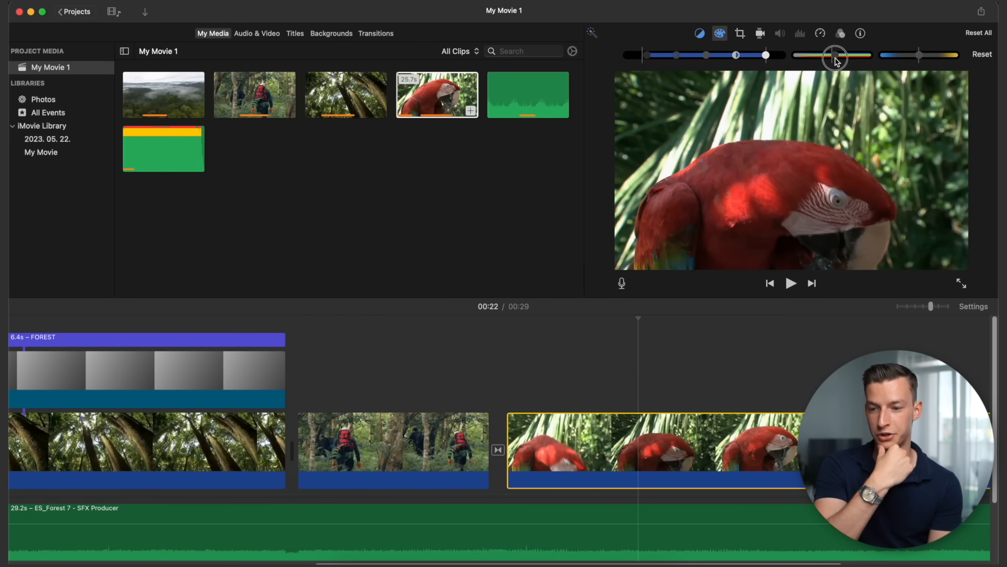
pyautogui.hscroll(5, 649, 465)
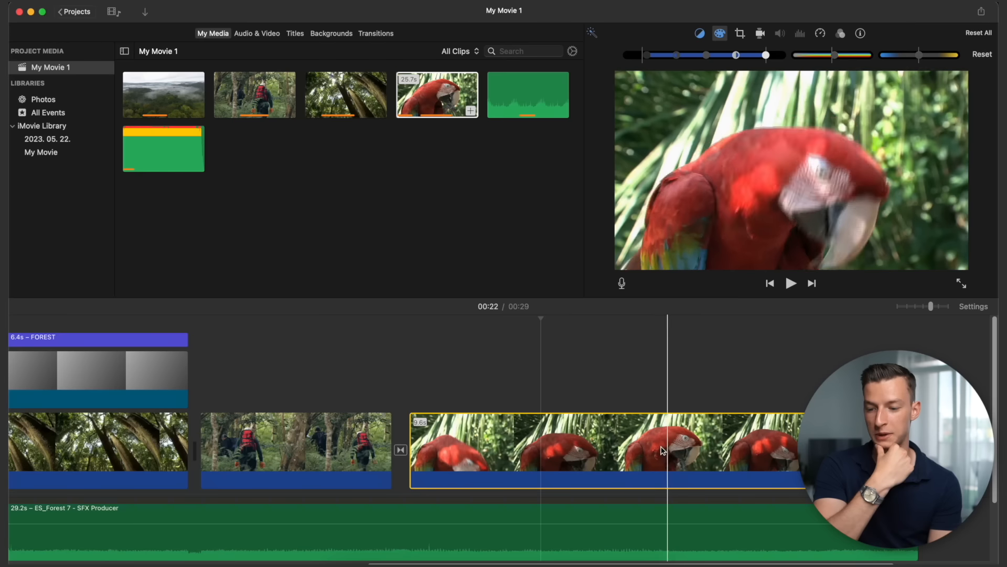
pyautogui.click(666, 433)
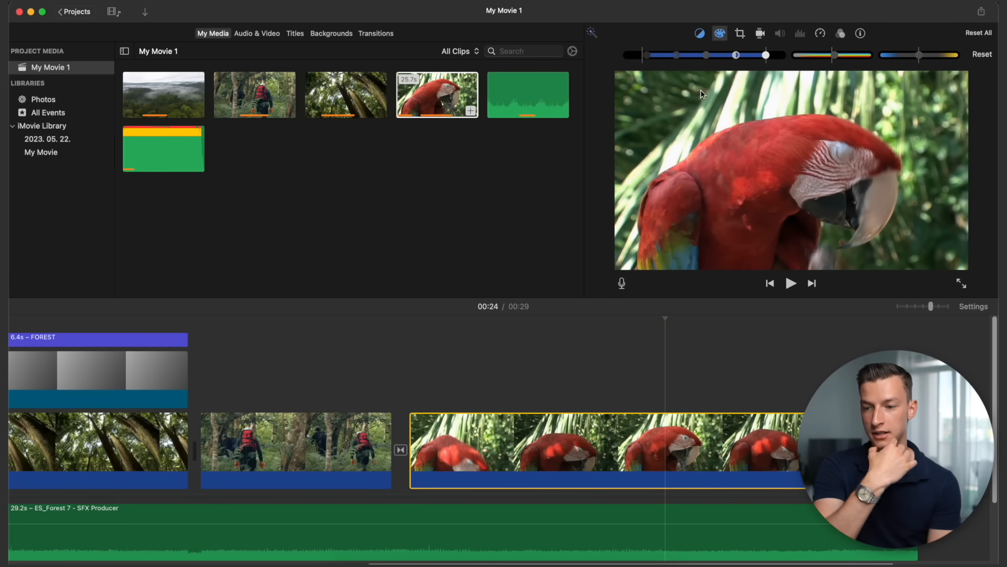
pyautogui.moveTo(678, 55); pyautogui.dragTo(669, 61)
pyautogui.moveTo(745, 58); pyautogui.dragTo(749, 58)
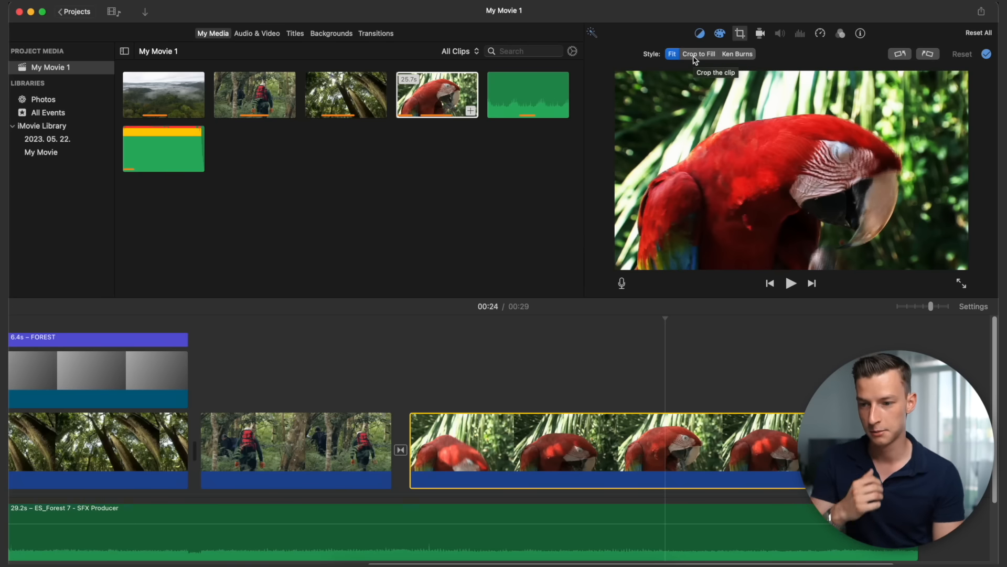
# Step: Try out the Crop to Fill and Ken Burns styles on the parrot clip, cropping in tighter around the bird
pyautogui.click(710, 56)
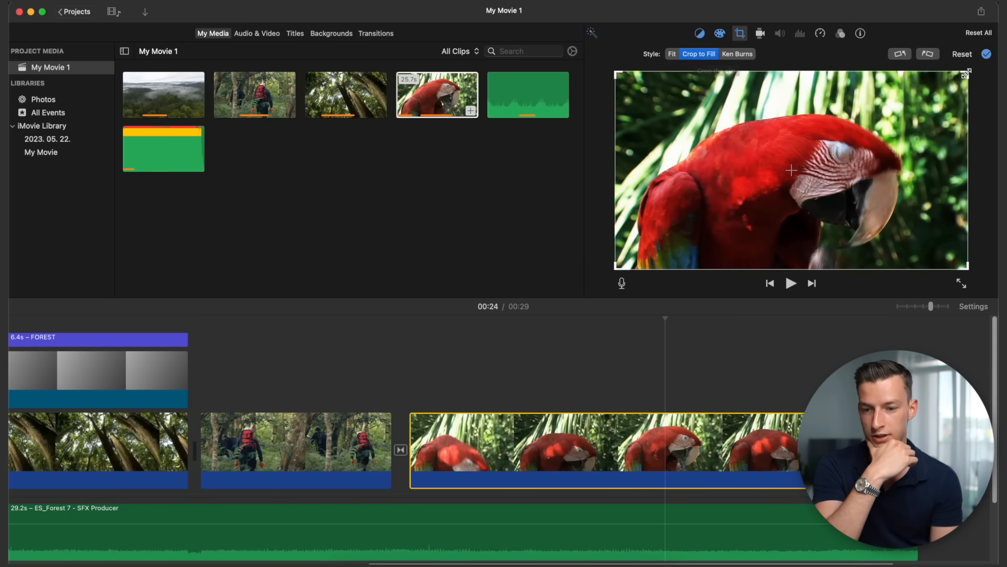
pyautogui.moveTo(968, 72); pyautogui.dragTo(913, 102)
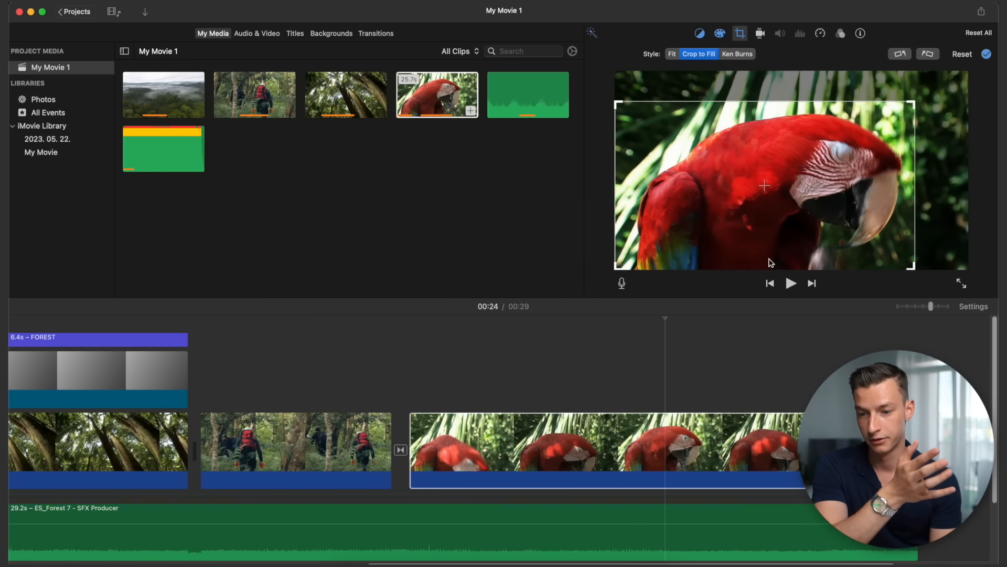
pyautogui.click(598, 356)
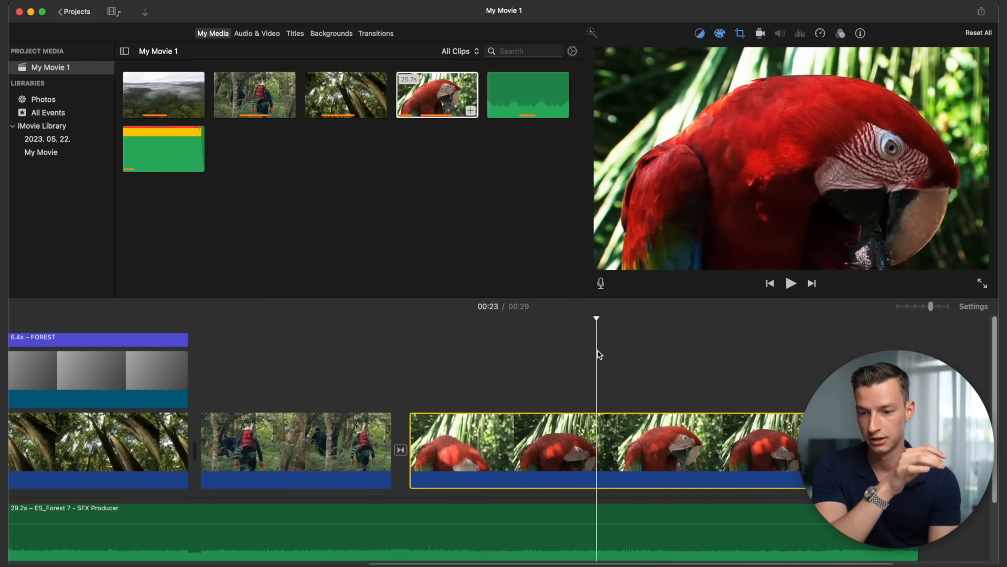
pyautogui.press('space')
pyautogui.click(740, 33)
pyautogui.click(737, 54)
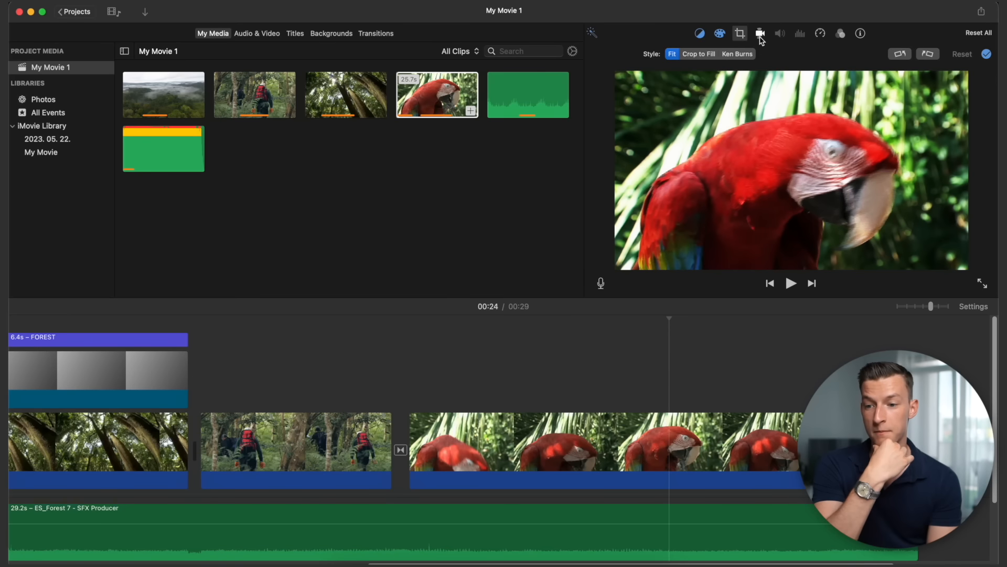
# Step: Turn on Stabilize Shaky Video for the final parrot clip, playing the clip back before and after
pyautogui.click(760, 34)
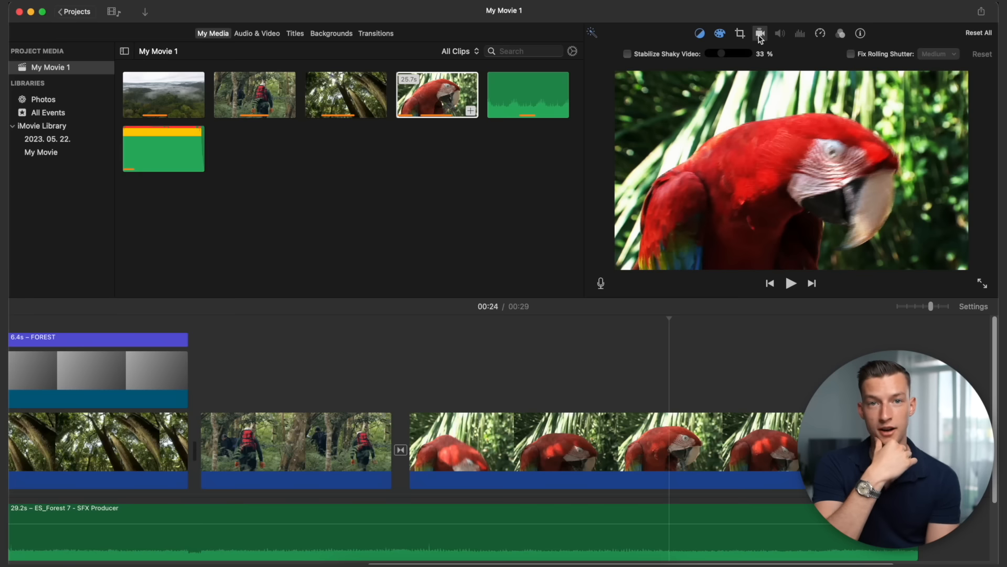
pyautogui.click(477, 349)
pyautogui.press('space')
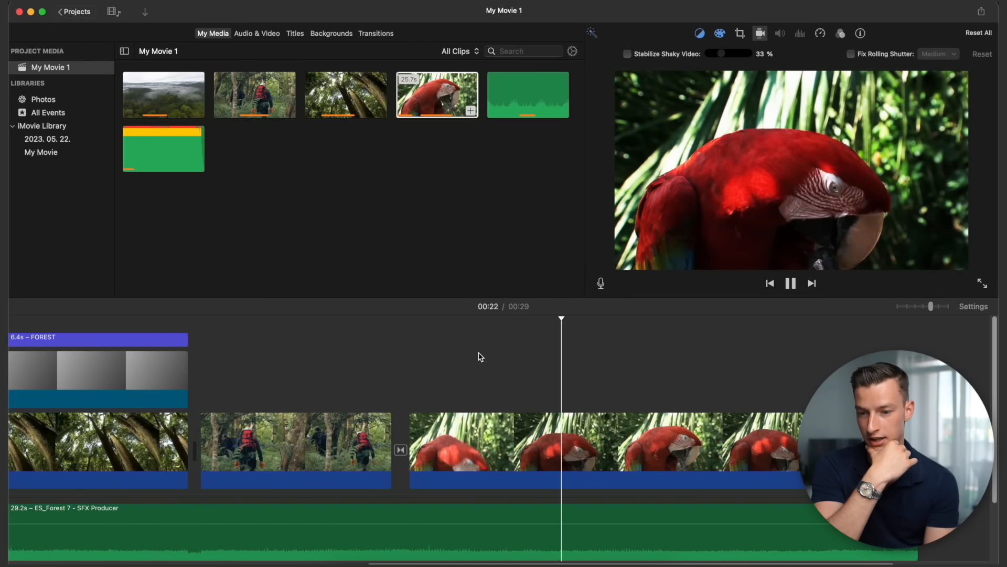
pyautogui.press('space')
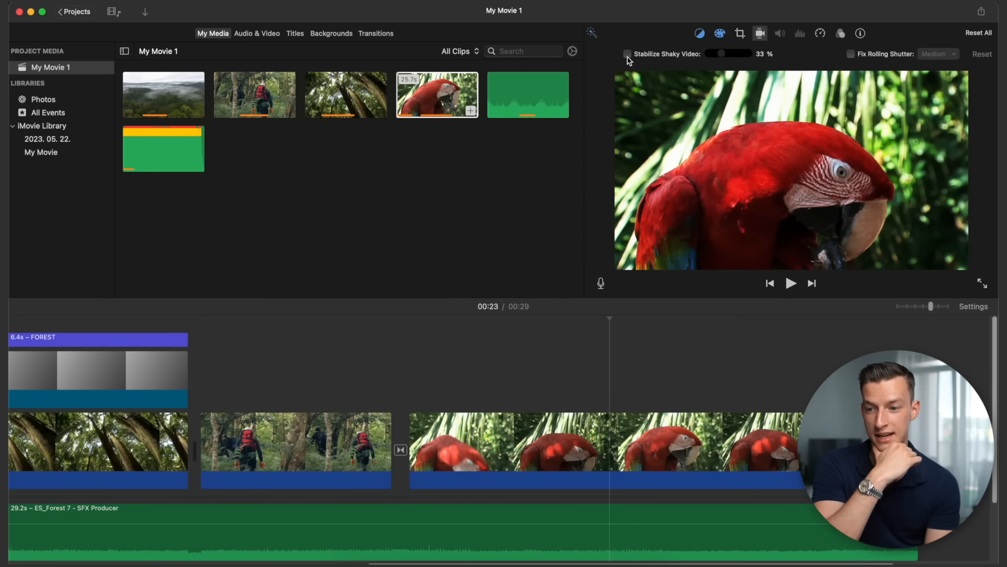
pyautogui.click(627, 54)
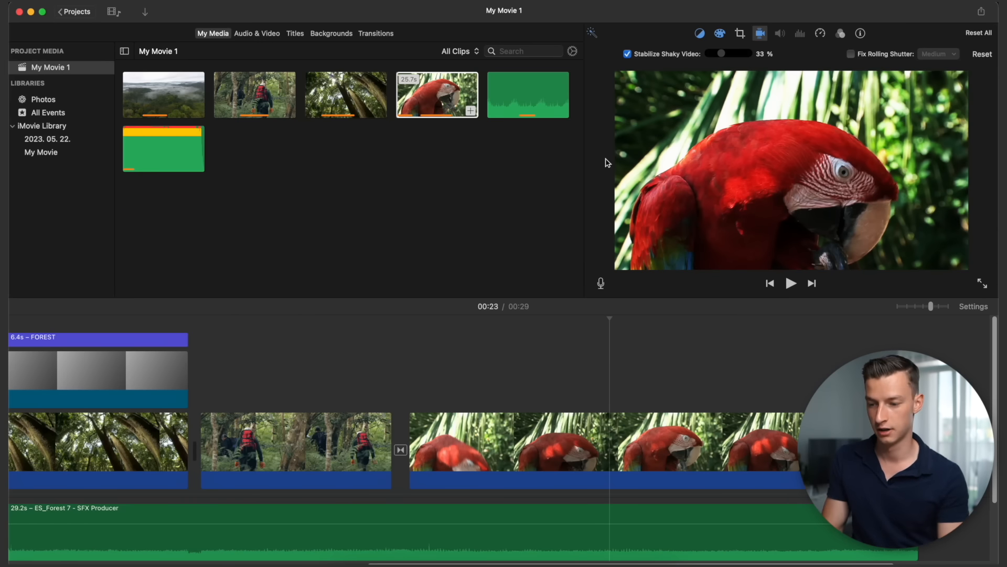
pyautogui.click(532, 393)
pyautogui.press('space')
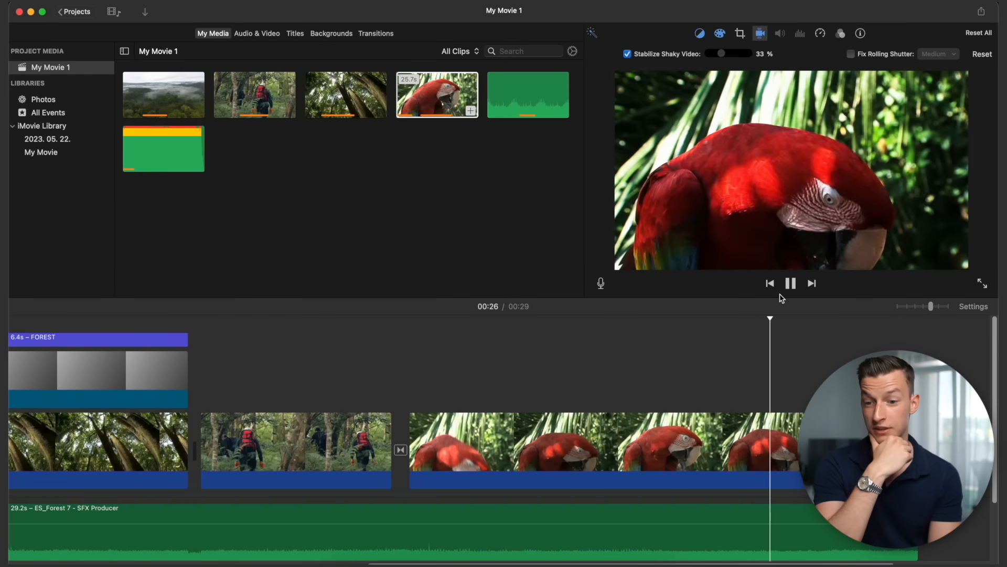
pyautogui.press('space')
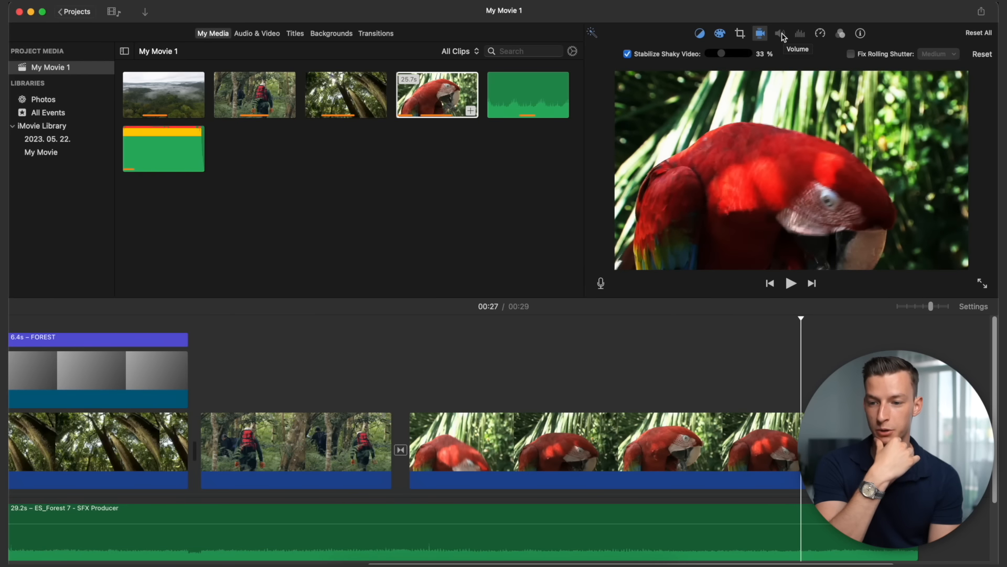
# Step: Slow the final parrot clip down, trying the 25% preset before choosing 50%, and play the clip back
pyautogui.click(793, 446)
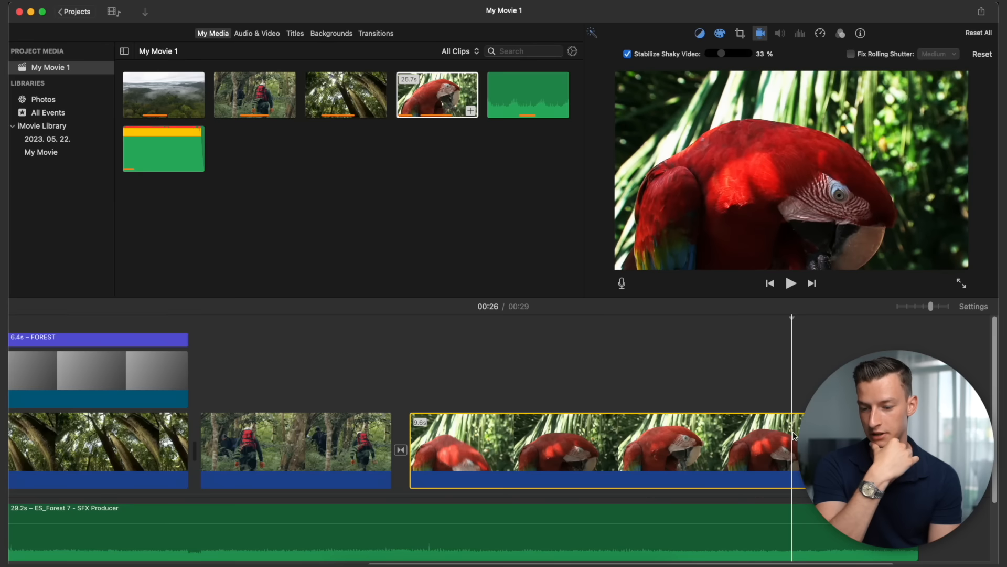
pyautogui.click(822, 34)
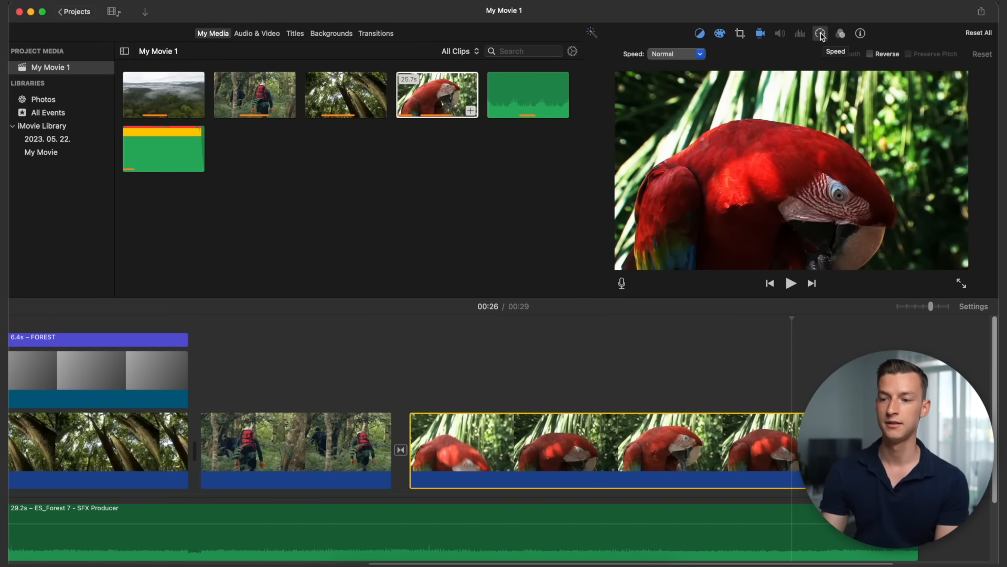
pyautogui.click(680, 55)
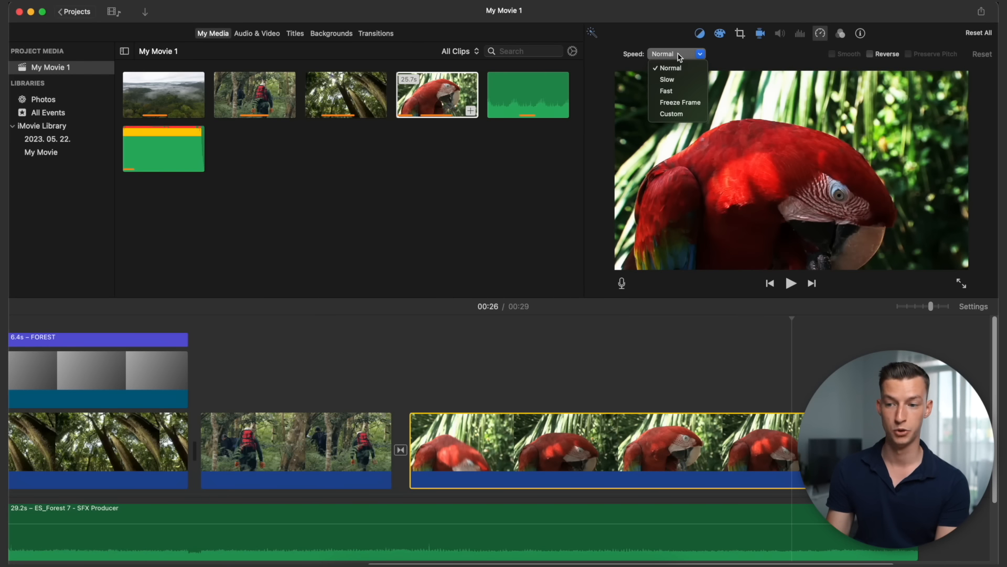
pyautogui.click(668, 79)
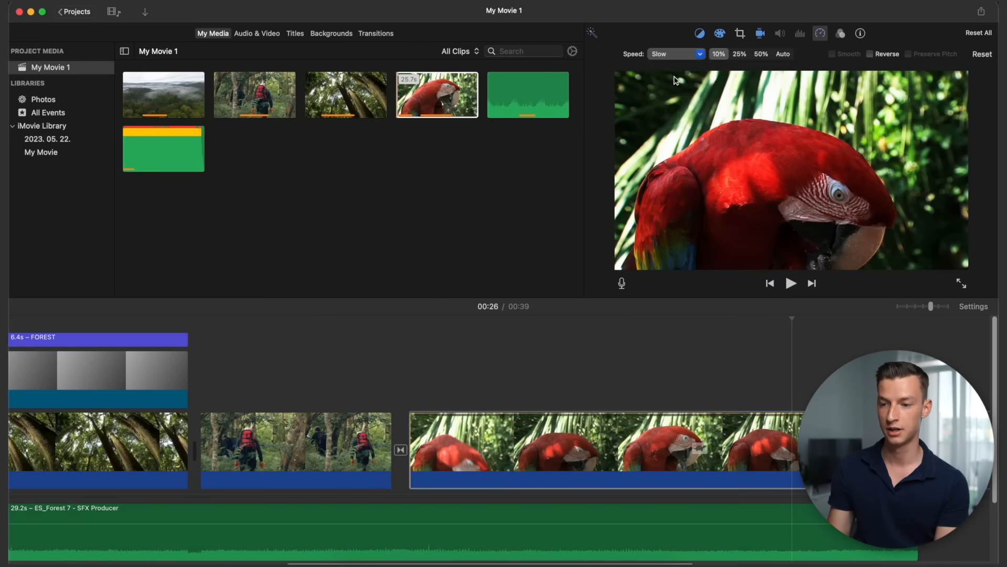
pyautogui.click(741, 56)
pyautogui.click(762, 55)
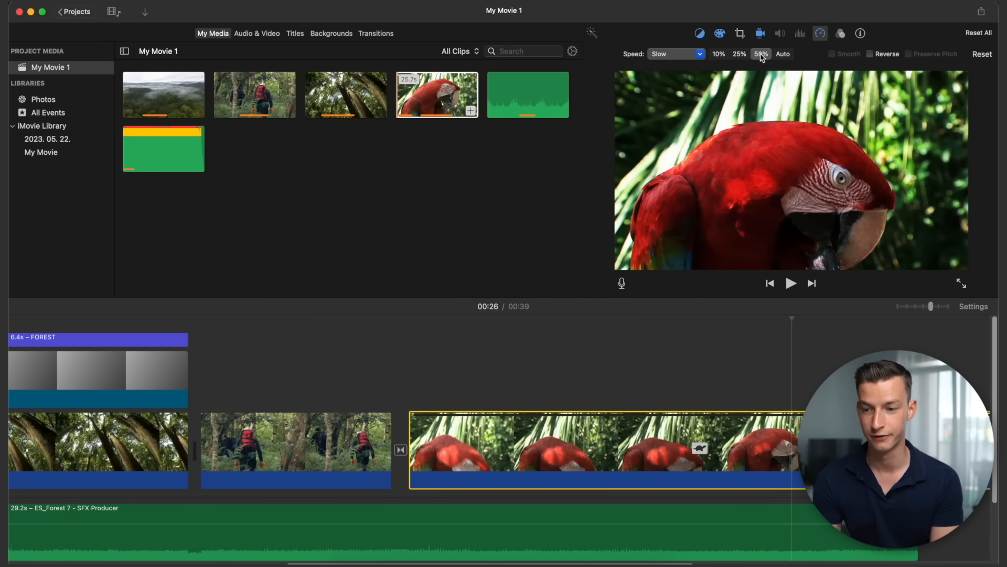
pyautogui.click(572, 367)
pyautogui.press('space')
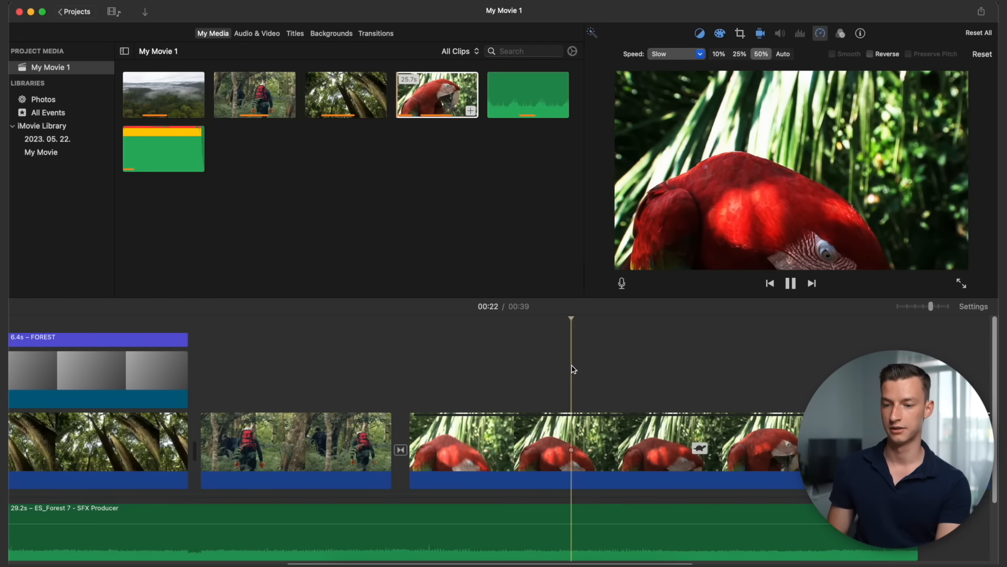
pyautogui.press('space')
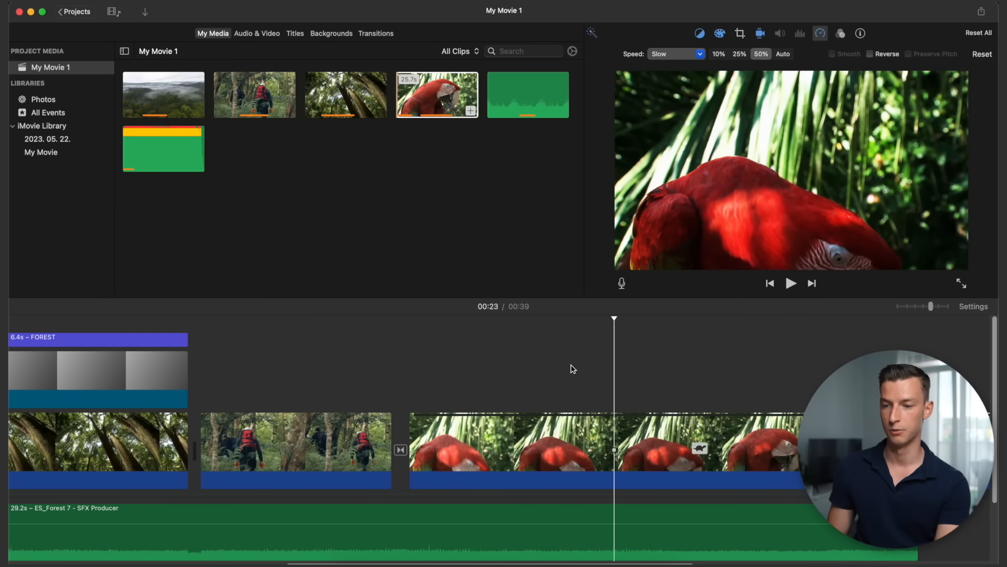
# Step: Set the final parrot clip's speed to Fast at 2x, play it back and look through the other speed options
pyautogui.click(675, 54)
pyautogui.click(676, 91)
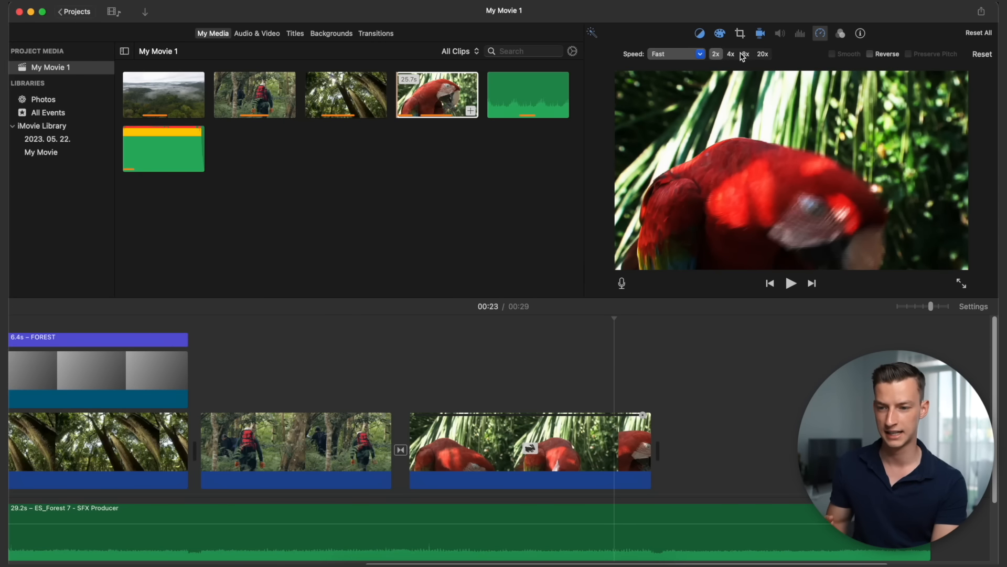
pyautogui.press('space')
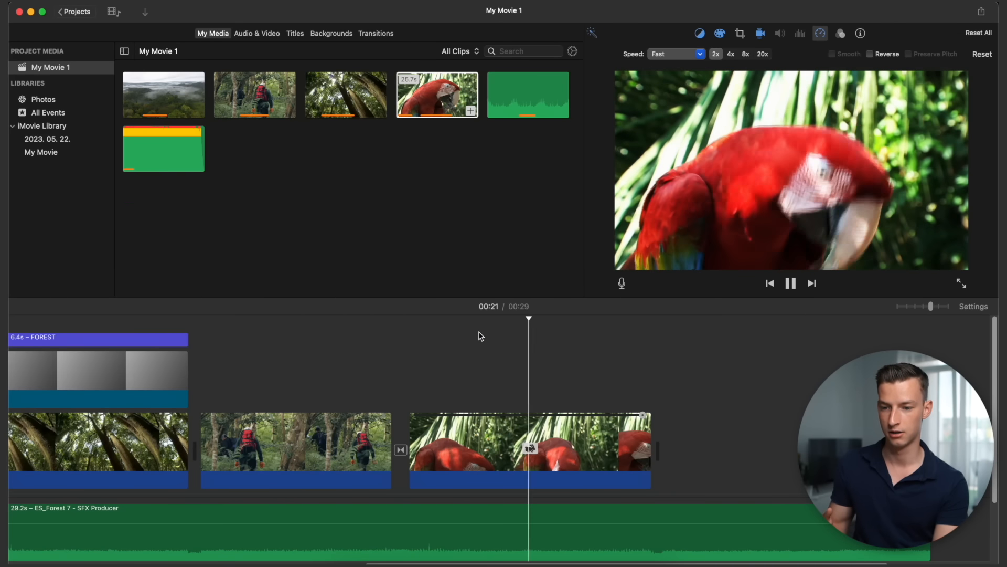
pyautogui.press('space')
pyautogui.click(674, 55)
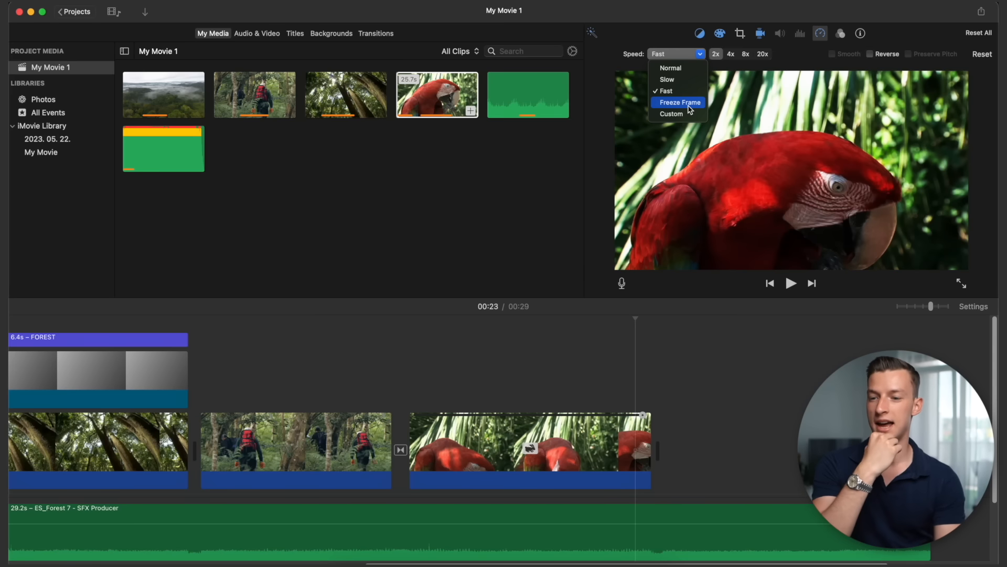
pyautogui.click(699, 52)
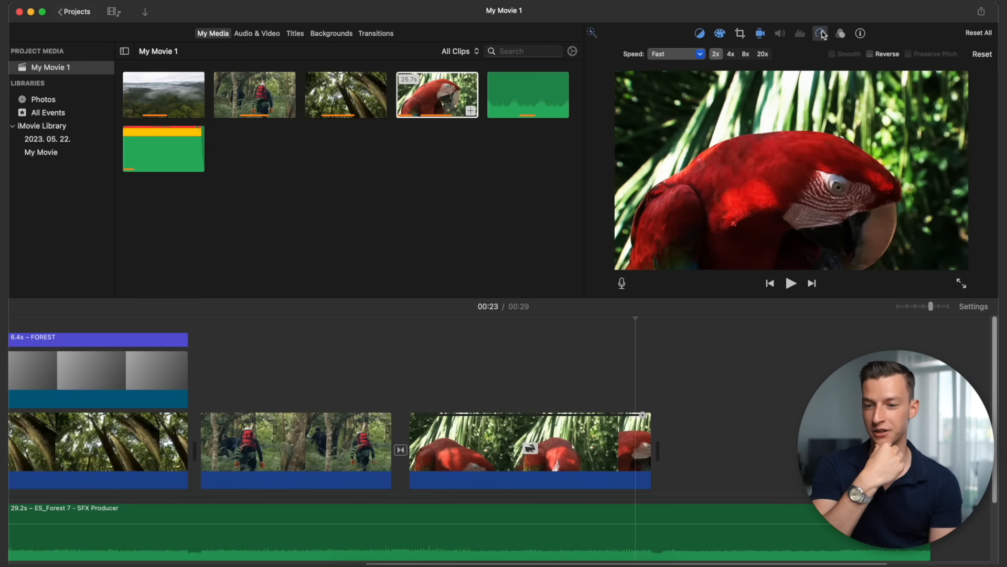
# Step: Apply the Camo clip filter to the parrot clip at strength 100, playing it back, and display the clip's information
pyautogui.click(841, 34)
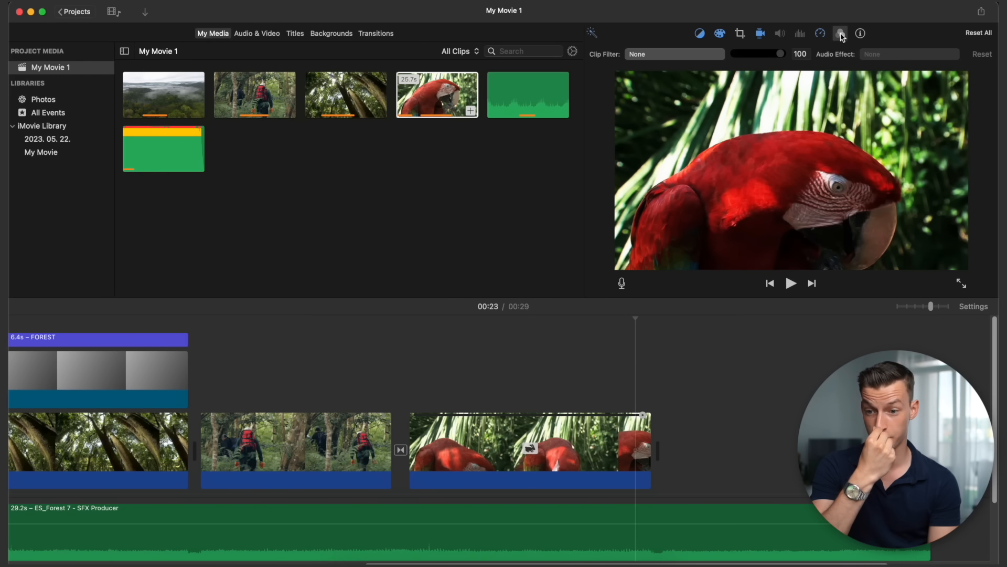
pyautogui.click(659, 54)
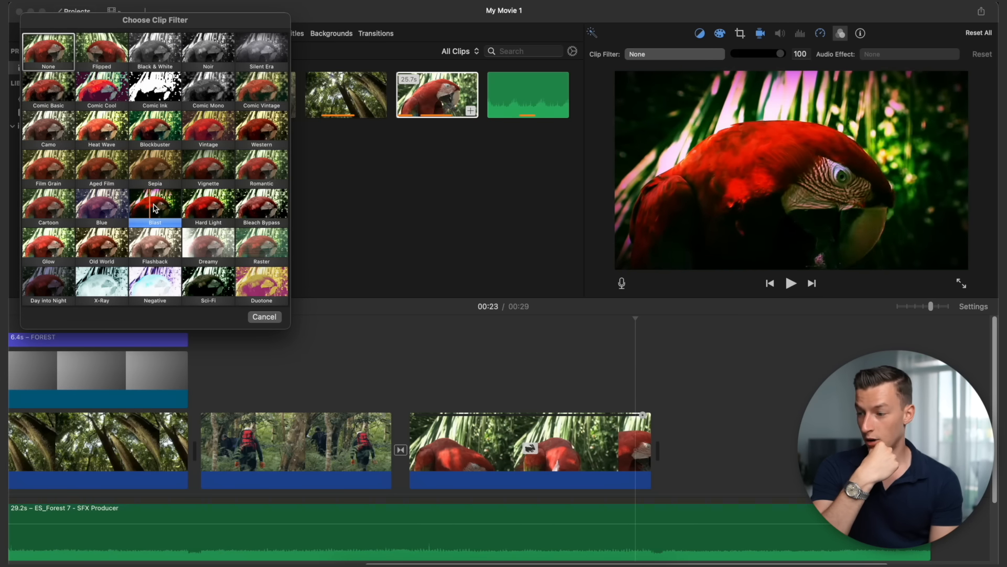
pyautogui.click(40, 130)
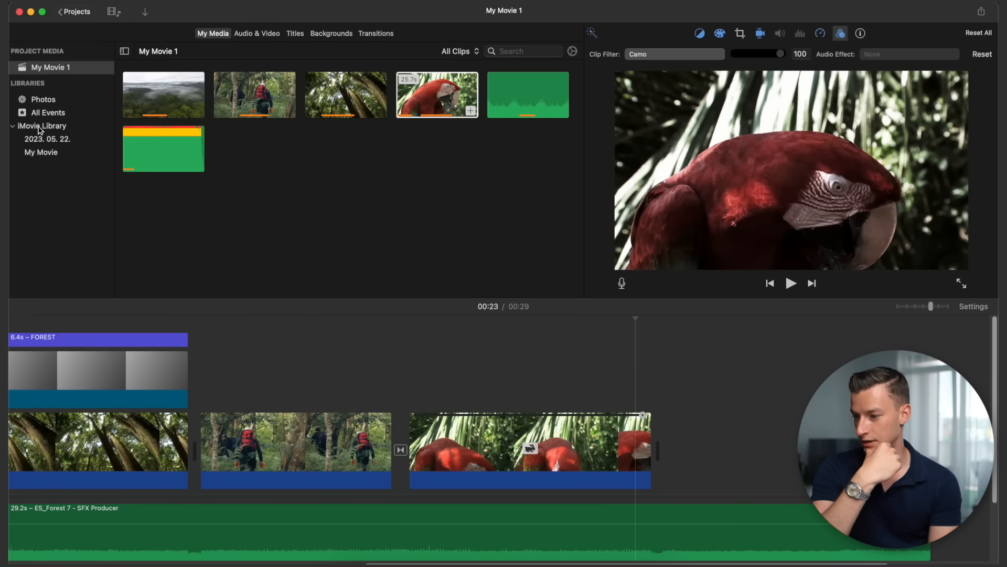
pyautogui.click(468, 377)
pyautogui.press('space')
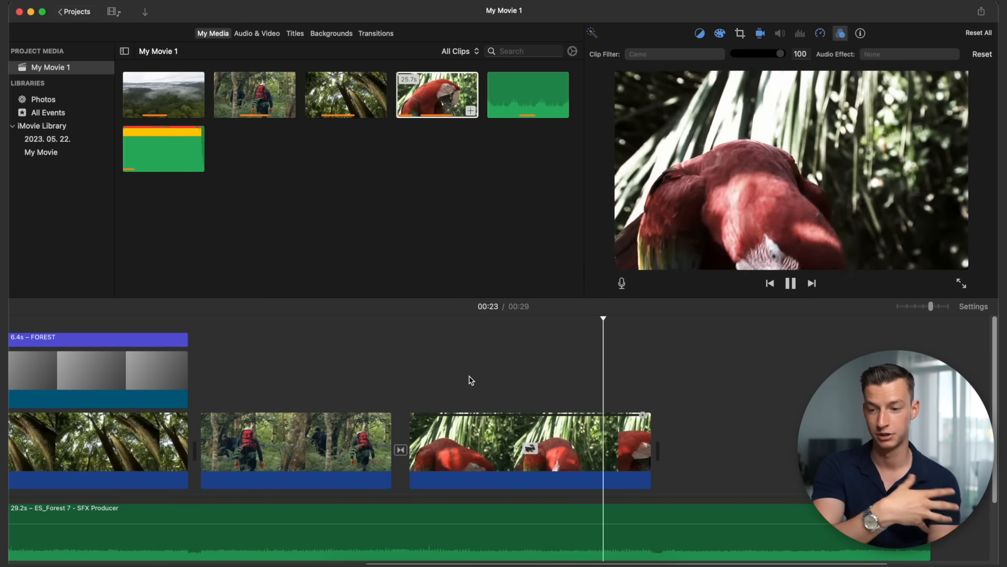
pyautogui.press('space')
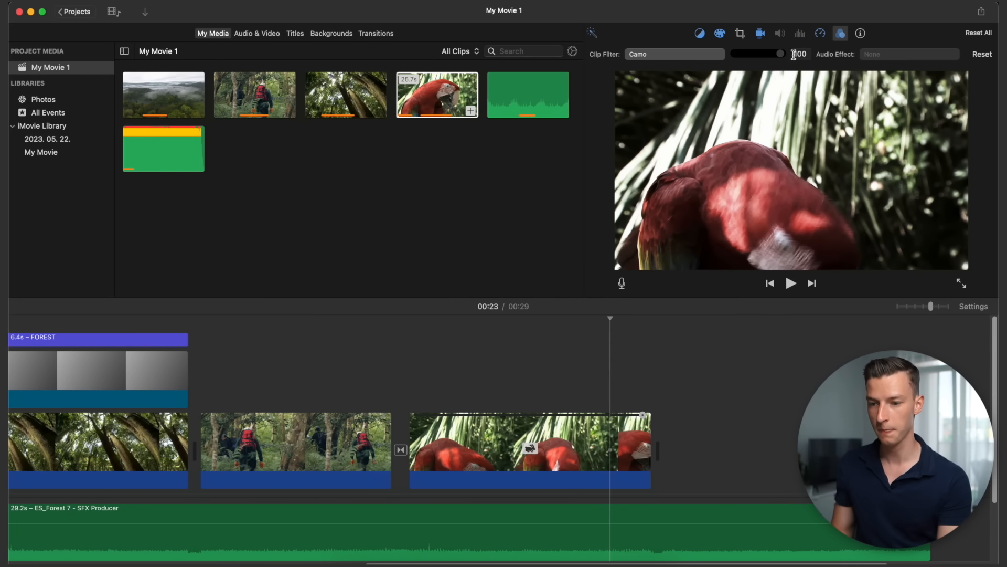
pyautogui.moveTo(783, 59); pyautogui.dragTo(796, 85)
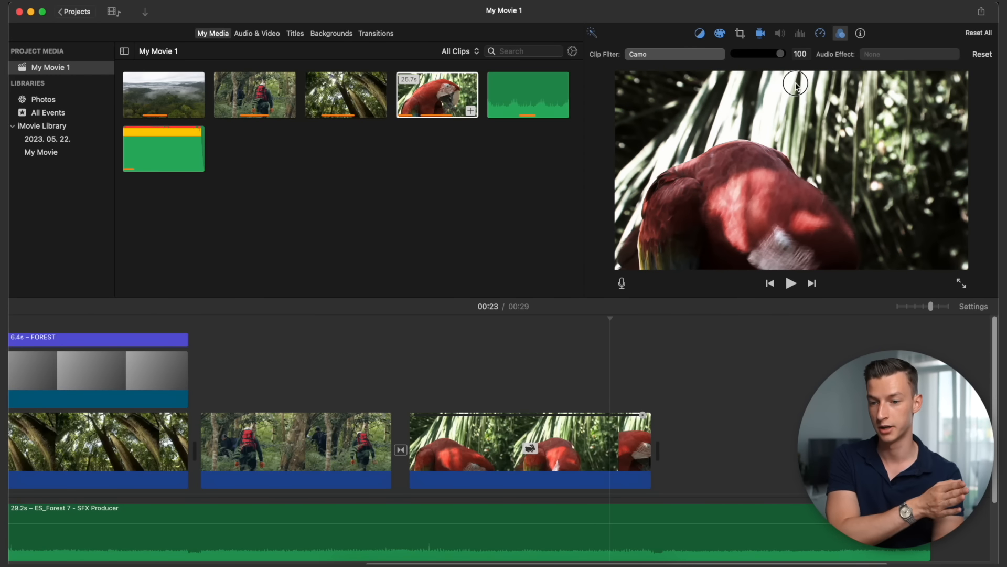
pyautogui.click(861, 34)
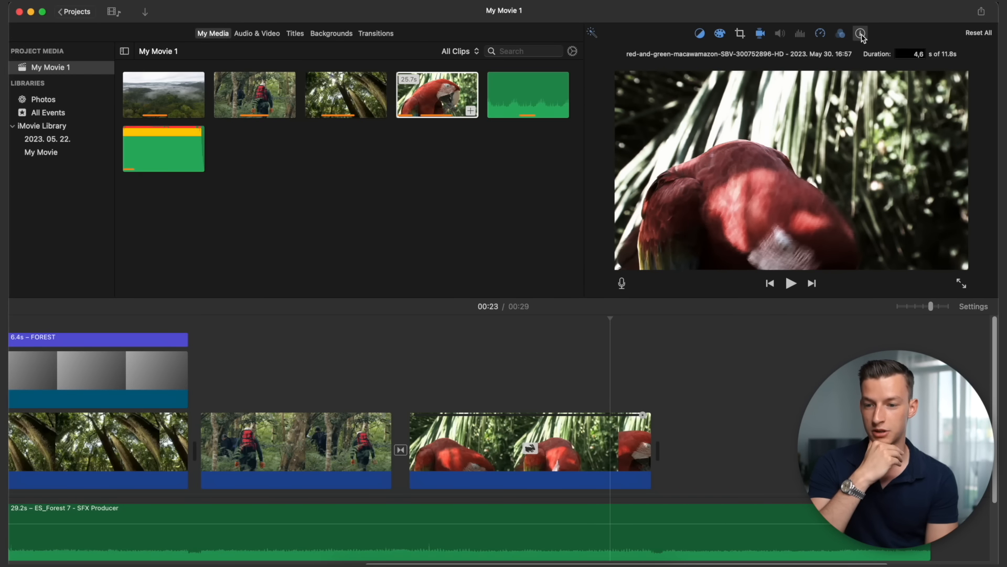